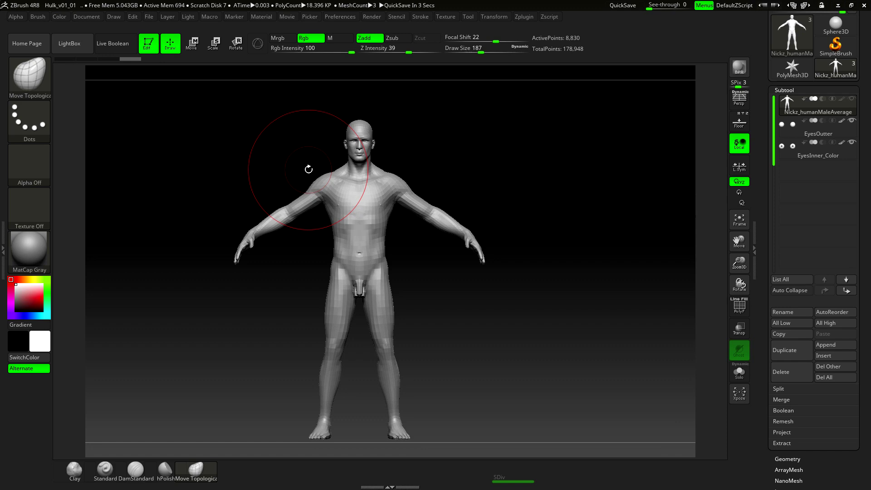
- Show the floor grid with the front-view reference drawing and bring up its Front-Back and Left-Right map settings
key("shift")
key("shift+p")
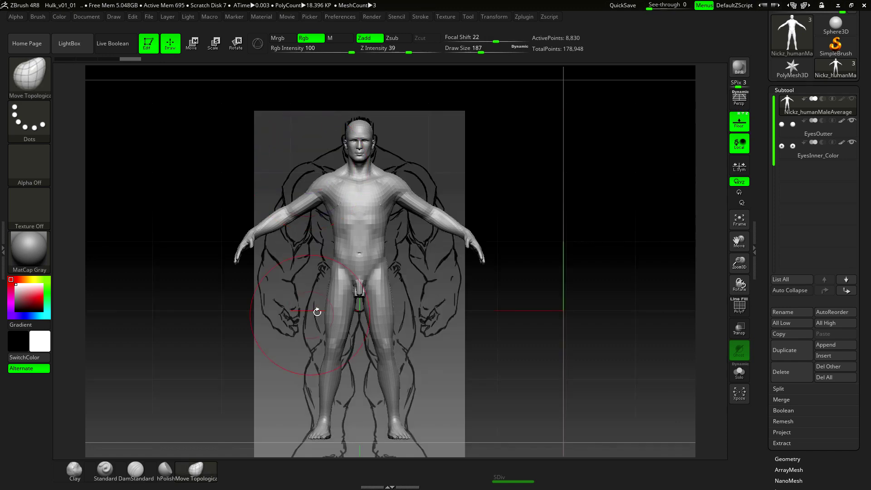
mouse_move(534, 207)
left_mouse_down("alt")
mouse_move(521, 184)
mouse_move(489, 179)
mouse_move(520, 173)
mouse_move(484, 192)
left_mouse_up("alt")
scroll(870, 142, "up", 10)
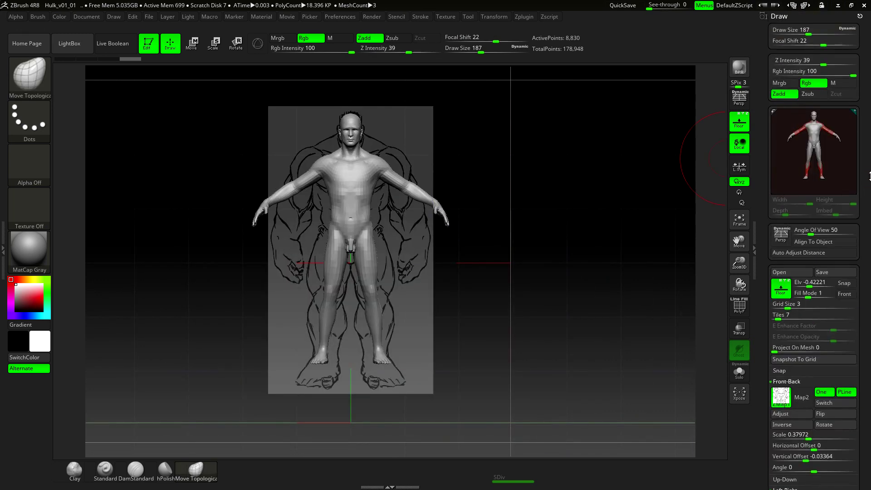
left_click(116, 17)
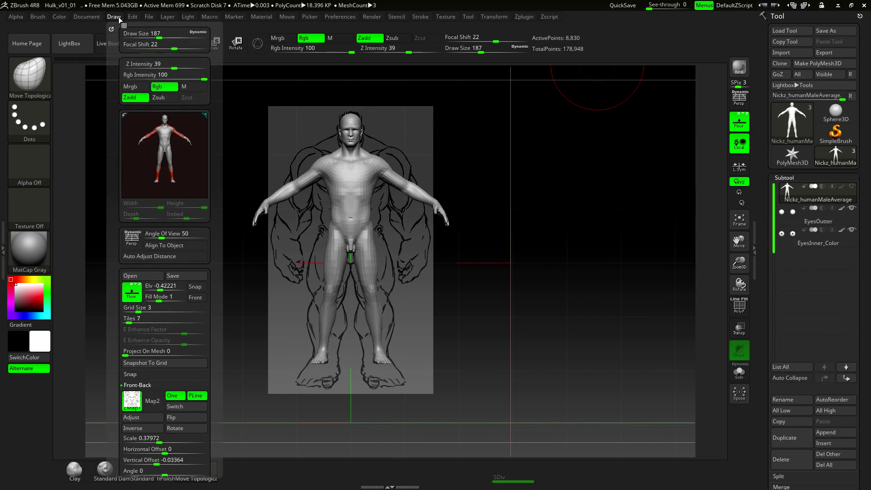
scroll(848, 279, "down", 5)
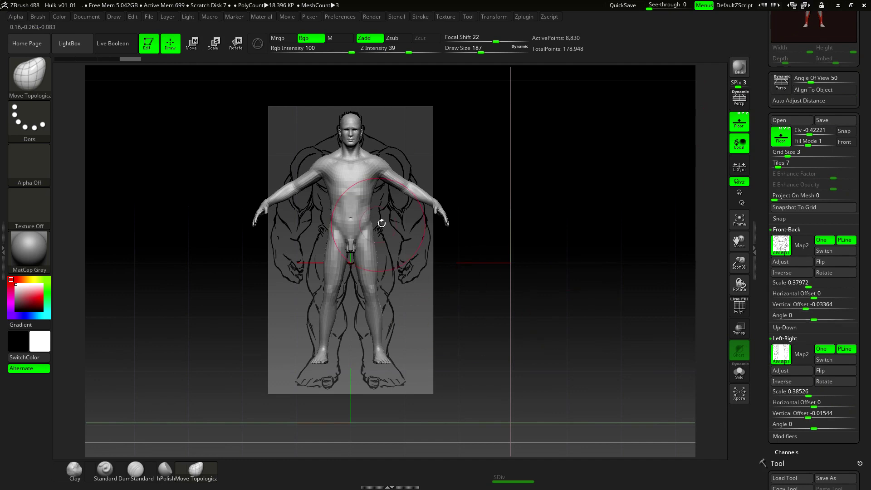
left_click_drag(460, 296, 461, 299)
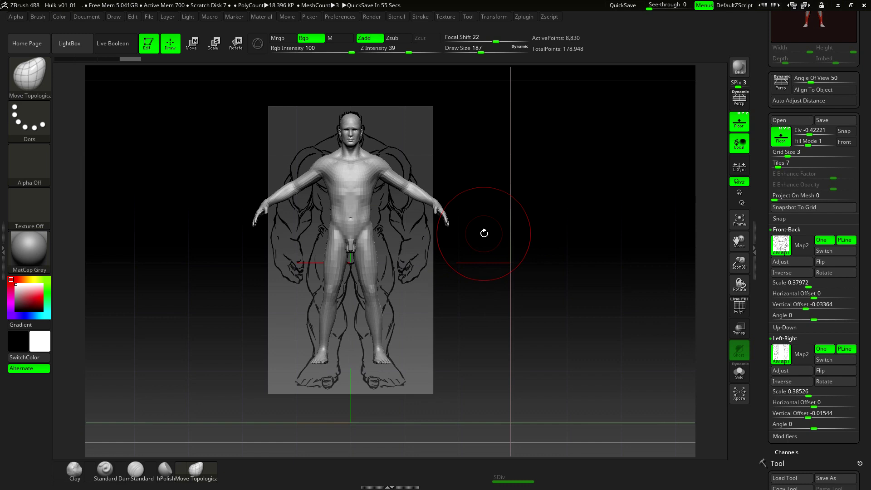
- Mask the head, lower torso and legs with a soft edge, leaving the arms, shoulders and upper chest free
mouse_move(423, 254)
left_mouse_down("alt")
mouse_move(431, 257)
mouse_move(425, 223)
left_mouse_up("alt")
mouse_move(401, 169)
left_mouse_down("ctrl")
mouse_move(366, 169)
mouse_move(274, 249)
mouse_move(508, 386)
left_mouse_up("ctrl")
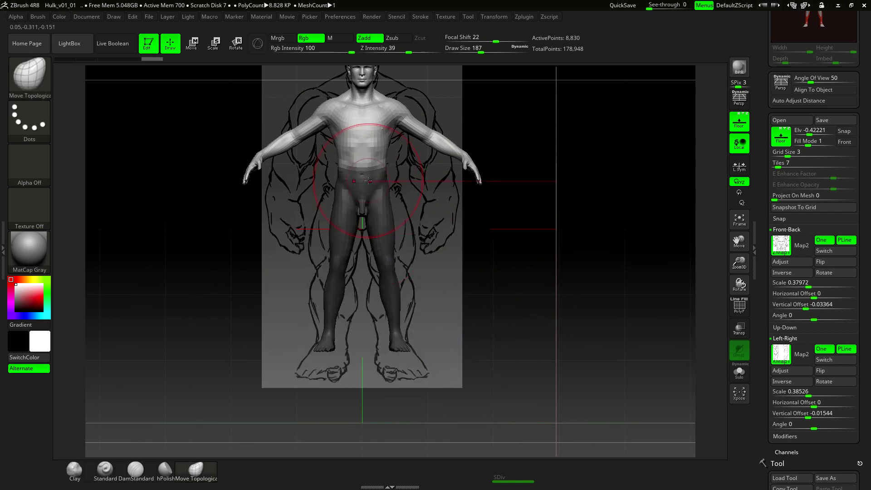
left_click_drag(428, 193, 425, 286, "ctrl")
mouse_move(509, 280)
left_mouse_down("ctrl")
mouse_move(360, 202)
mouse_move(390, 134)
mouse_move(520, 257)
left_mouse_up("ctrl")
left_click(388, 177, "ctrl")
left_click(388, 177, "ctrl")
left_click(434, 171, "ctrl")
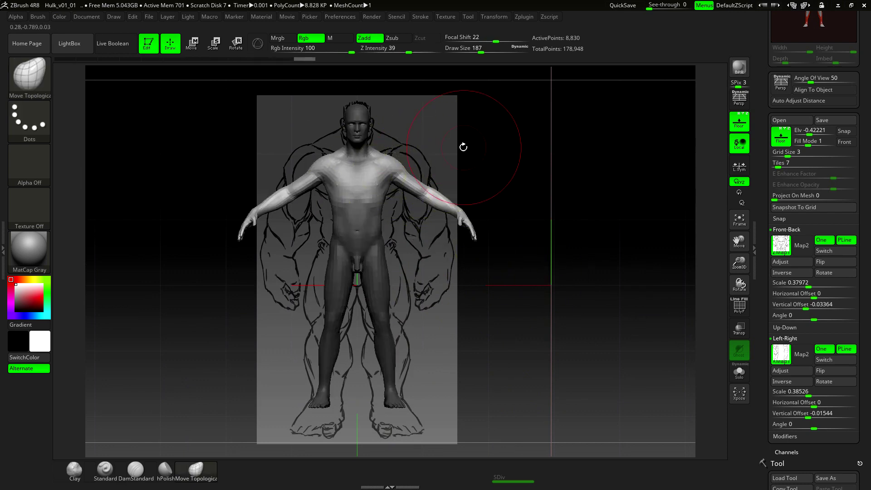
left_click_drag(467, 148, 500, 165, "alt")
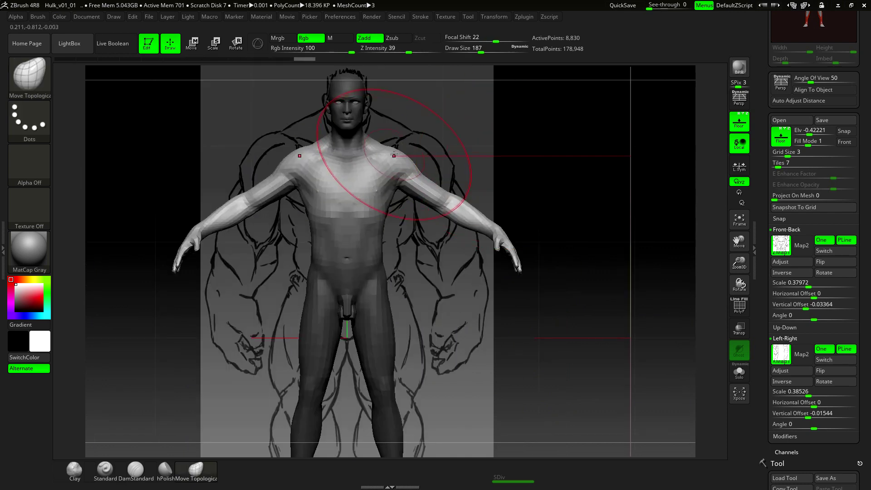
- Try to widen the figure by moving the unmasked shoulders and arms outward with Transpose Move
key("w")
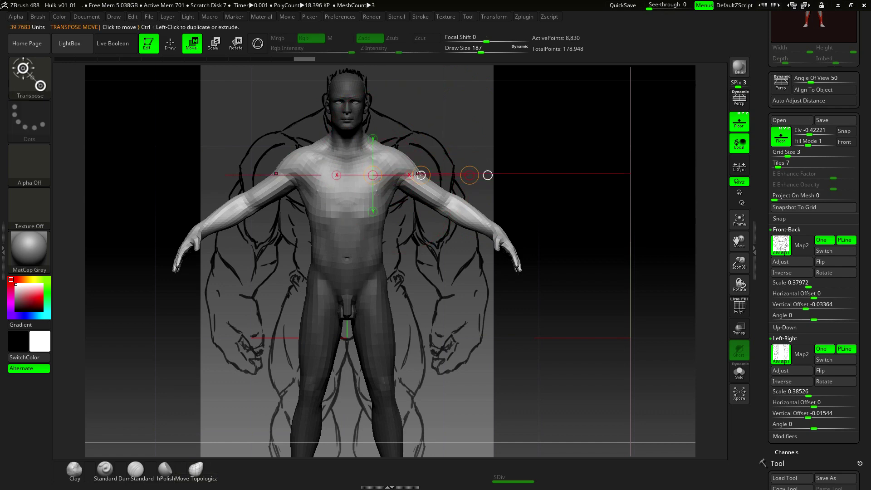
left_click_drag(415, 176, 440, 174)
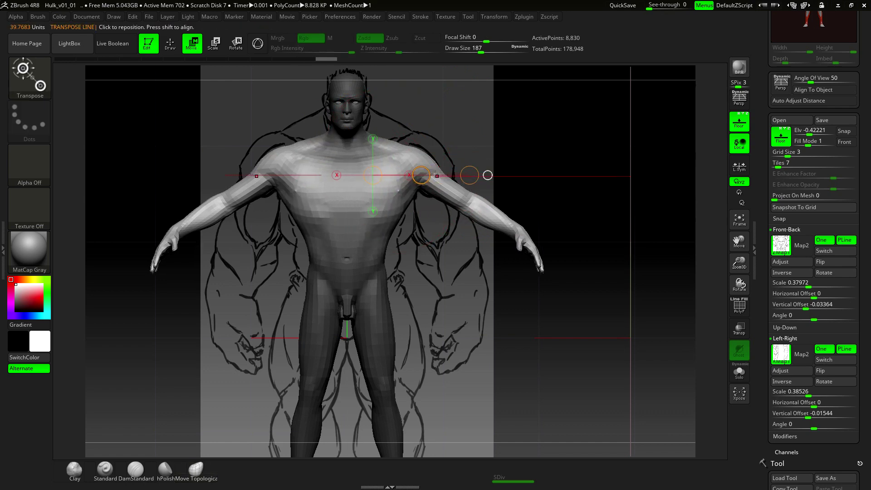
key("shift+f")
key("shift+f")
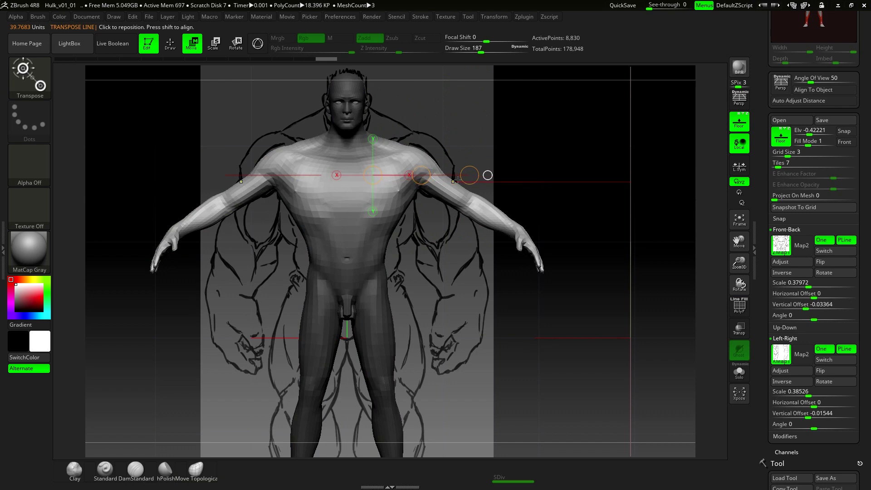
key("ctrl+z")
- Redo the mask so only the shoulders and arms are free, and try to move them outward towards the reference
left_click_drag(580, 190, 576, 227, "ctrl")
mouse_move(562, 323)
left_mouse_down("ctrl")
mouse_move(423, 269)
mouse_move(377, 205)
mouse_move(387, 136)
mouse_move(585, 308)
mouse_move(568, 321)
left_mouse_up("ctrl")
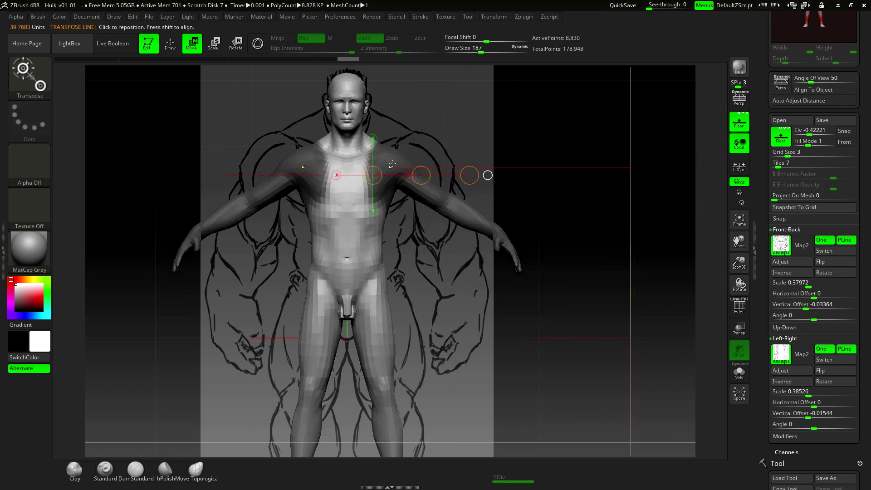
key("ctrl+i")
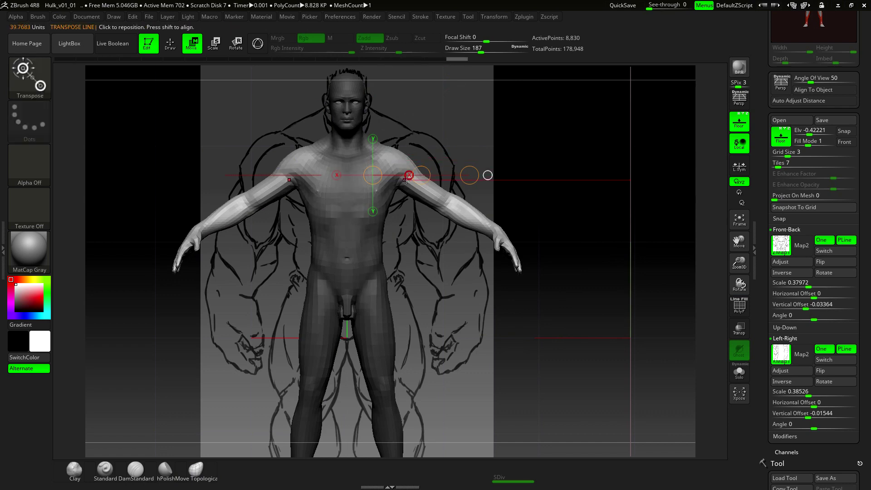
left_click_drag(408, 176, 449, 172)
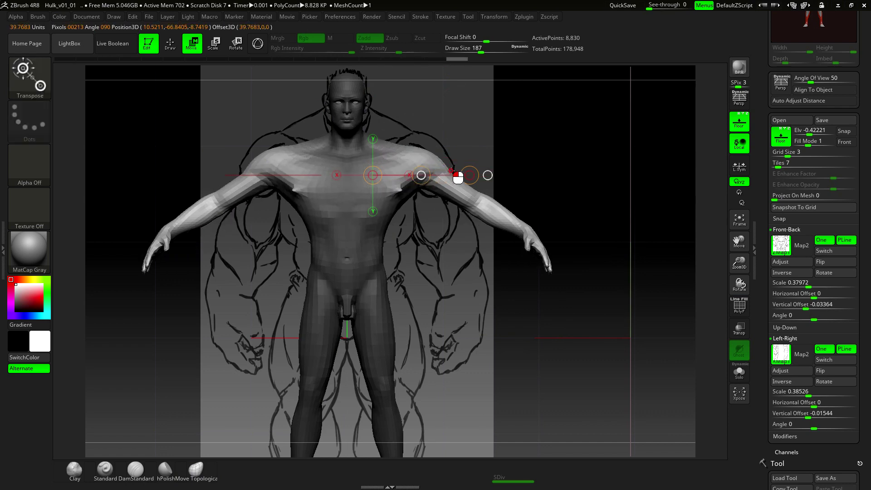
key("ctrl+z")
- Remask the head, lower torso and legs with a softened chest transition and move the shoulders and arms outward to the reference width
mouse_move(428, 278)
left_mouse_down("ctrl")
mouse_move(384, 211)
mouse_move(396, 213)
left_mouse_up("ctrl")
mouse_move(537, 333)
left_mouse_down("ctrl")
mouse_move(365, 222)
mouse_move(461, 106)
mouse_move(620, 204)
left_mouse_up("ctrl")
left_click(370, 200, "ctrl")
left_click(372, 199, "ctrl")
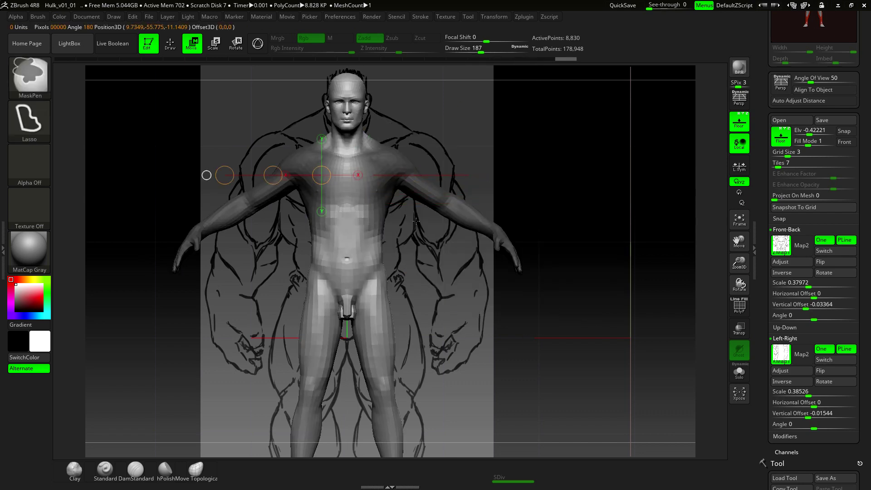
left_click(402, 201, "ctrl")
mouse_move(386, 161)
left_mouse_down()
mouse_move(467, 162)
mouse_move(459, 162)
left_mouse_up()
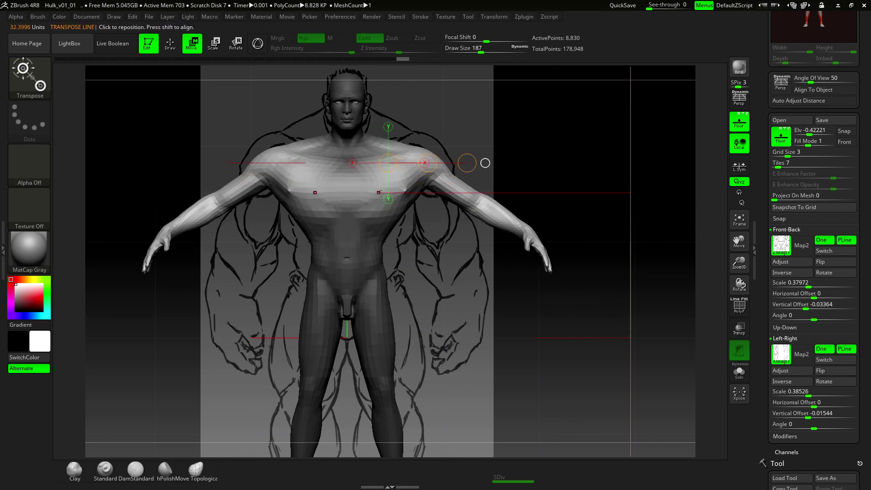
- Clear the mask and widen the waist and torso sides to the reference outline with the Move Topological brush at draw size 128
key("q")
mouse_move(447, 267)
left_mouse_down("ctrl")
mouse_move(433, 301)
mouse_move(441, 291)
left_mouse_up("ctrl")
mouse_move(320, 236)
left_mouse_down()
mouse_move(307, 242)
mouse_move(305, 233)
mouse_move(301, 250)
left_mouse_up()
key("space")
mouse_move(305, 213)
left_mouse_down()
mouse_move(294, 225)
mouse_move(293, 187)
left_mouse_up()
left_click_drag(295, 179, 319, 228)
- Smooth the shoulders and armpits and adjust the sides of the upper torso to fit the reference
left_click_drag(478, 283, 481, 208, "alt")
left_click_drag(303, 199, 301, 197)
left_click_drag(297, 139, 301, 129, "shift")
left_click_drag(271, 175, 255, 242, "alt")
left_click_drag(288, 171, 291, 179, "shift")
left_click_drag(414, 197, 404, 188)
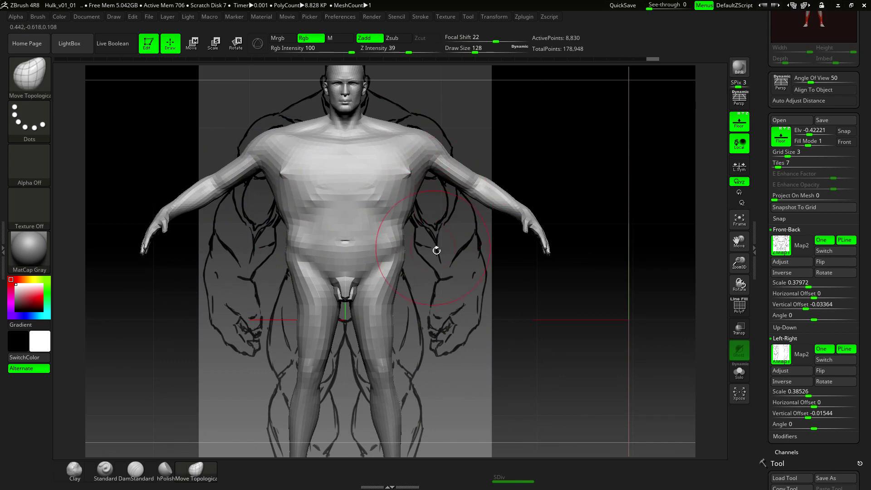
- Smooth the groin and pull the hips and upper thighs out to the reference outline
left_click_drag(437, 230, 429, 229, "alt")
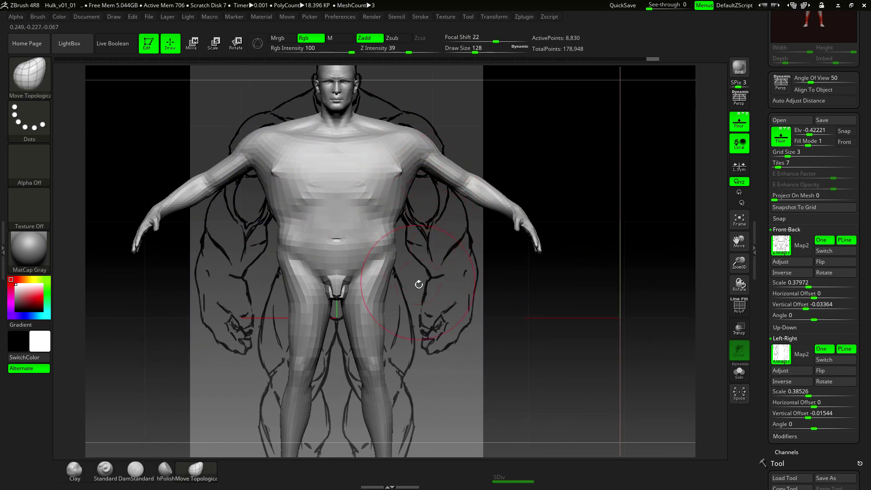
left_click_drag(429, 292, 433, 240, "alt")
left_click_drag(346, 236, 341, 234, "shift")
mouse_move(295, 278)
left_mouse_down()
mouse_move(273, 299)
mouse_move(271, 287)
mouse_move(221, 290)
left_mouse_up()
left_click_drag(313, 283, 336, 290)
mouse_move(286, 238)
left_mouse_down()
mouse_move(268, 235)
mouse_move(278, 212)
left_mouse_up()
left_click_drag(281, 227, 275, 225)
left_click_drag(278, 246, 267, 241)
- Pull out the outer thighs above the knees, move the inner thighs towards the centre line and smooth them
left_click_drag(275, 313, 261, 316)
left_click_drag(269, 273, 265, 273)
left_click_drag(319, 319, 338, 323)
left_click_drag(328, 283, 335, 281)
left_click_drag(326, 260, 334, 254)
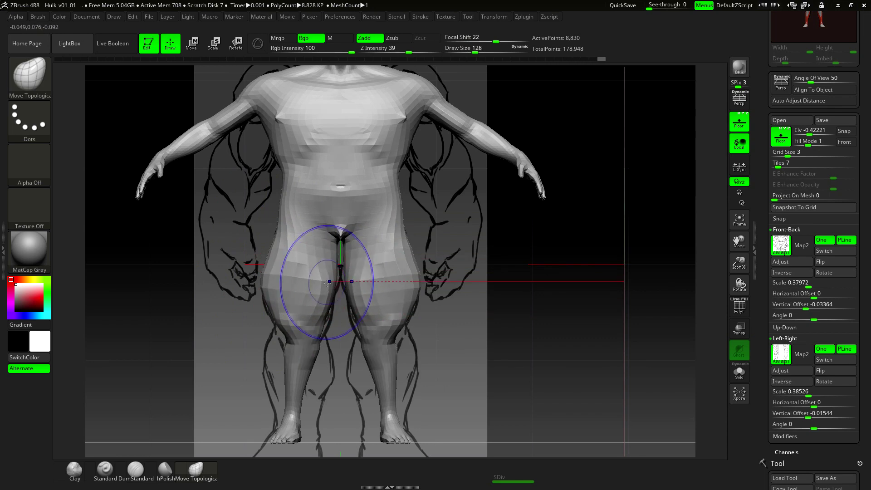
left_click_drag(328, 302, 326, 288, "shift")
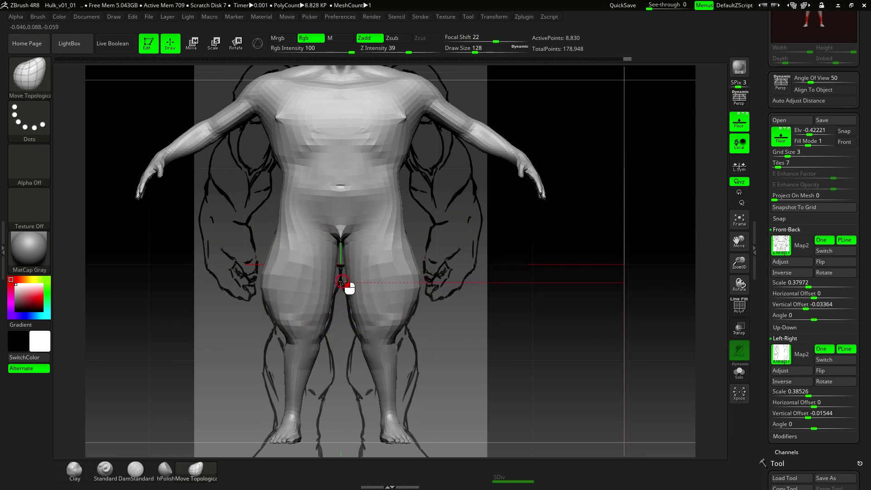
- Widen the knees and both sides of the calves to match the lower-leg outline of the reference
key("f")
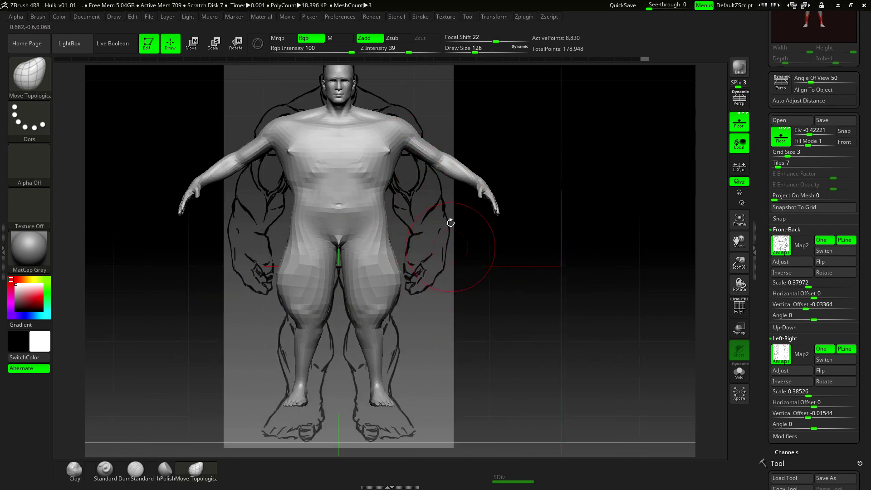
left_click_drag(462, 340, 422, 269, "alt")
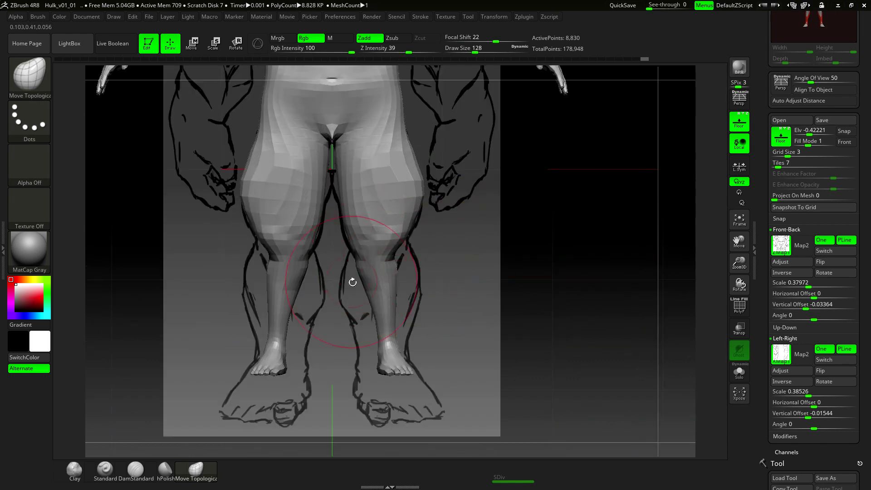
mouse_move(362, 287)
left_mouse_down()
mouse_move(355, 291)
mouse_move(405, 272)
left_mouse_up()
left_click_drag(396, 260, 403, 257)
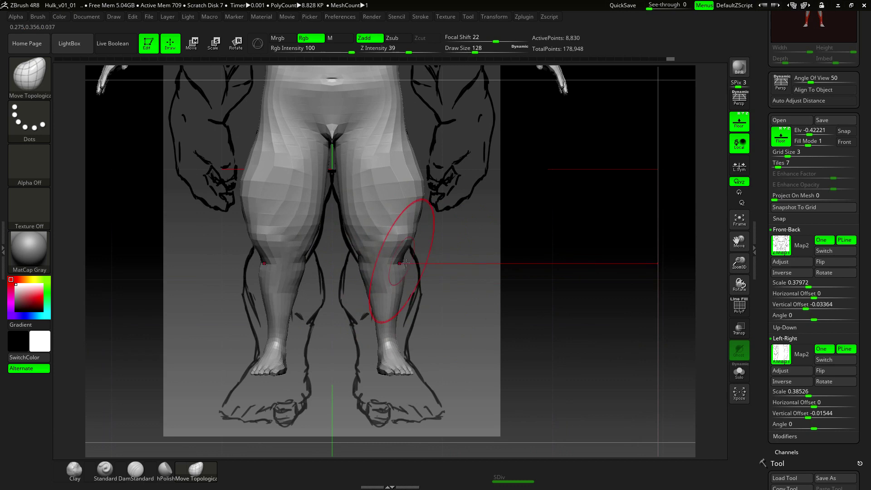
left_click_drag(334, 267, 353, 266)
left_click_drag(471, 280, 441, 284)
left_click_drag(361, 273, 321, 276)
left_click_drag(389, 266, 446, 268)
left_click_drag(364, 292, 329, 301)
mouse_move(442, 294)
left_mouse_down()
mouse_move(430, 294)
mouse_move(453, 288)
left_mouse_up()
- Pull in and smooth the outer knees, set the draw size to 80 and refine the inner knee contour
left_click_drag(429, 247, 413, 245)
mouse_move(418, 231)
left_mouse_down("shift")
mouse_move(422, 260)
mouse_move(407, 261)
mouse_move(409, 248)
mouse_move(422, 278)
mouse_move(414, 234)
mouse_move(423, 193)
left_mouse_up("shift")
key("s")
left_click_drag(347, 241, 352, 235)
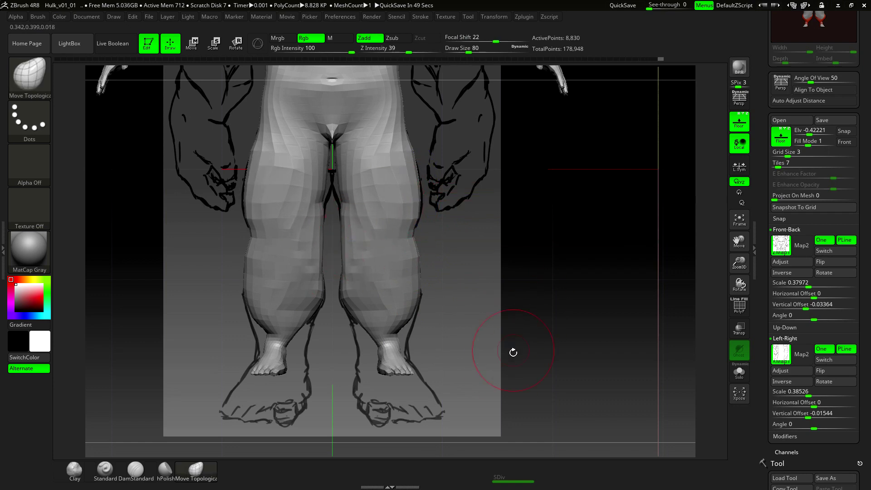
- Mask the feet up to the ankles and invert the mask so only the feet are free
left_click_drag(494, 367, 471, 306, "alt")
mouse_move(402, 273)
left_mouse_down("ctrl")
mouse_move(340, 281)
mouse_move(503, 311)
left_mouse_up("ctrl")
mouse_move(400, 274)
left_mouse_down("ctrl")
mouse_move(459, 351)
mouse_move(476, 329)
left_mouse_up("ctrl")
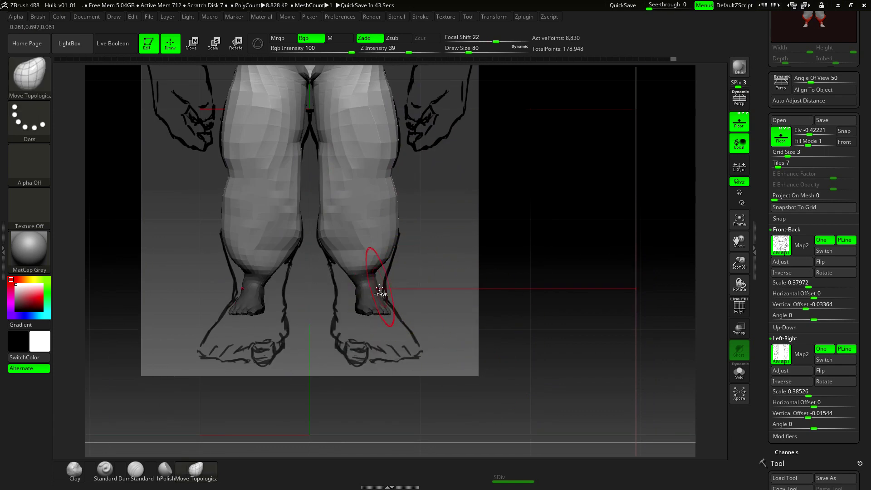
left_click(415, 261, "ctrl")
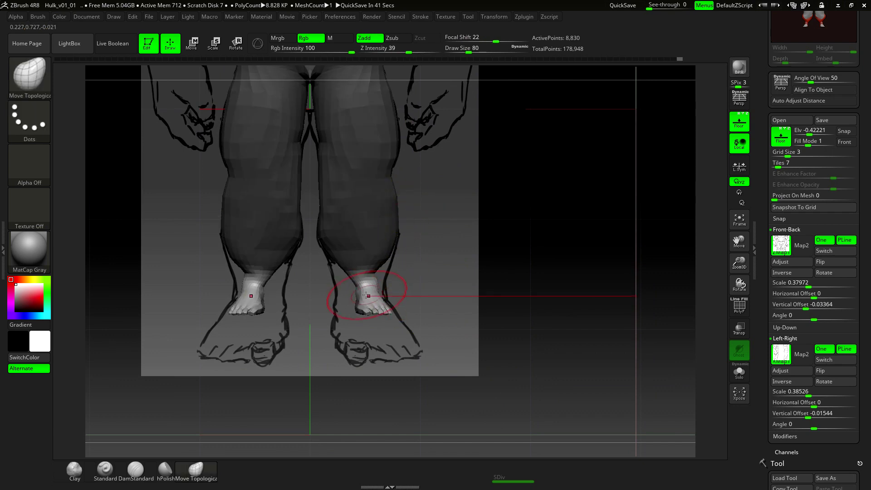
- Scale the unmasked feet up with a Transpose line at the ankle and move them inward onto the reference feet
key("r")
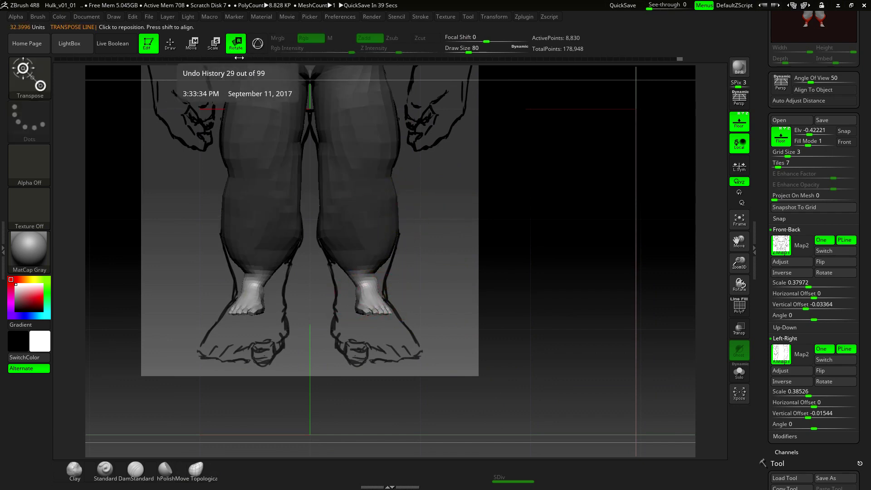
left_click_drag(365, 286, 482, 286)
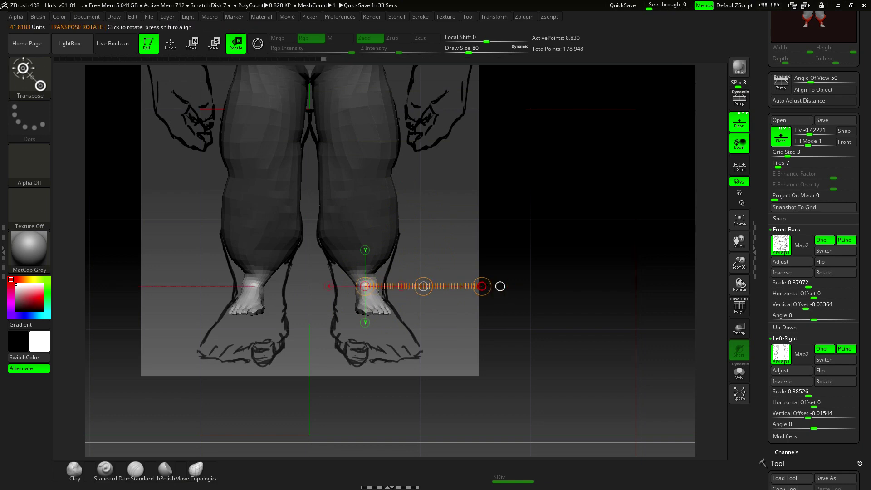
key("e")
left_click_drag(483, 286, 614, 283)
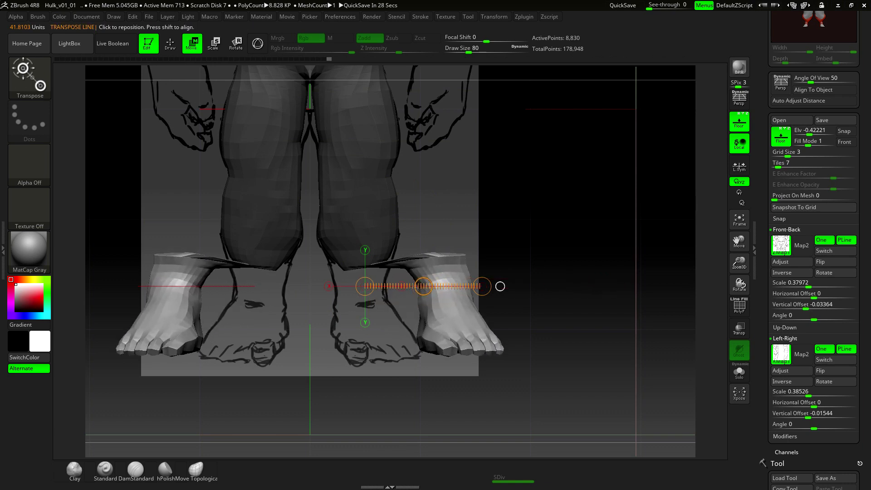
left_click_drag(422, 286, 346, 295)
- Smooth the ankle seams, clear the mask and shape the ankles, inner feet and outer calves to the reference
key("q")
key("shift")
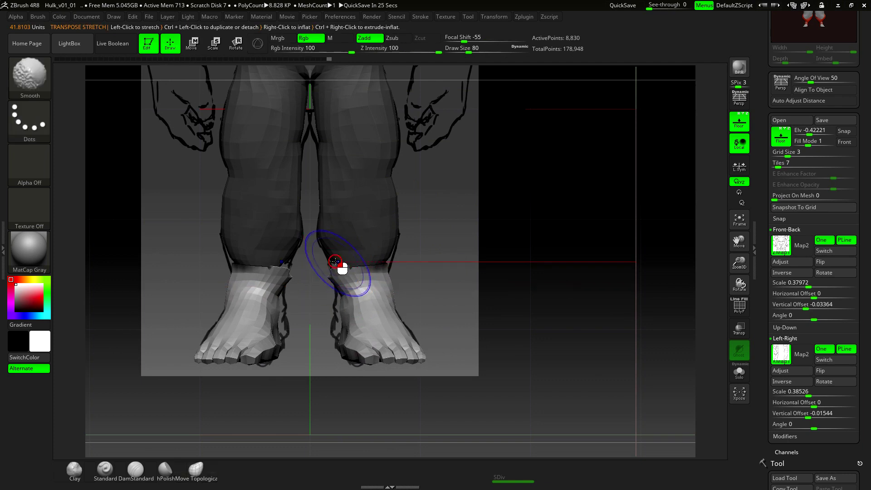
left_click_drag(385, 268, 382, 274, "shift")
left_click_drag(410, 272, 400, 258, "ctrl")
left_click_drag(328, 275, 335, 266, "shift")
mouse_move(328, 265)
left_mouse_down()
mouse_move(408, 268)
mouse_move(395, 272)
left_mouse_up()
left_click_drag(355, 297, 339, 312)
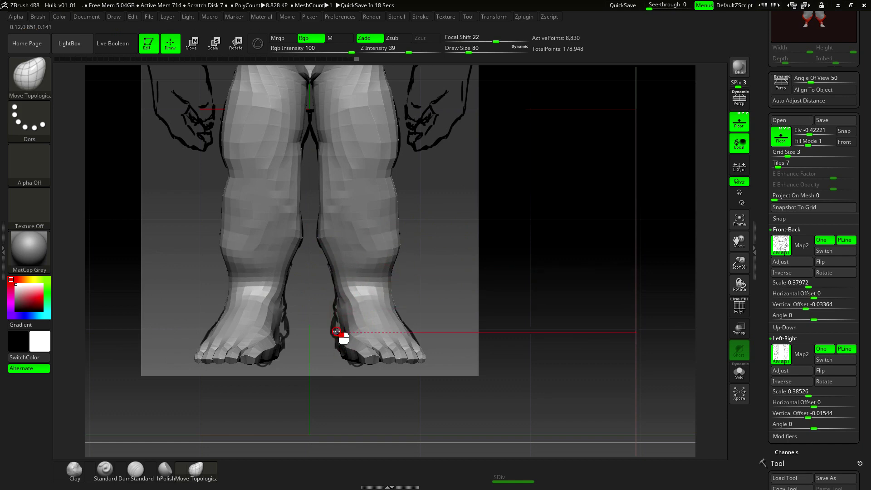
mouse_move(399, 214)
left_mouse_down()
mouse_move(405, 235)
mouse_move(395, 192)
left_mouse_up()
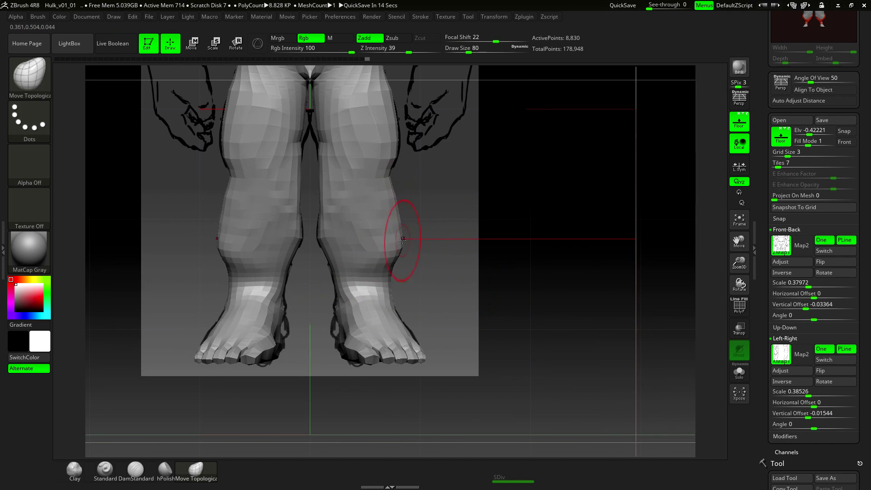
- Undo the trial stroke at the side of the neck and mask the whole head
mouse_move(493, 255)
left_mouse_down("alt")
mouse_move(472, 286)
mouse_move(472, 353)
left_mouse_up("alt")
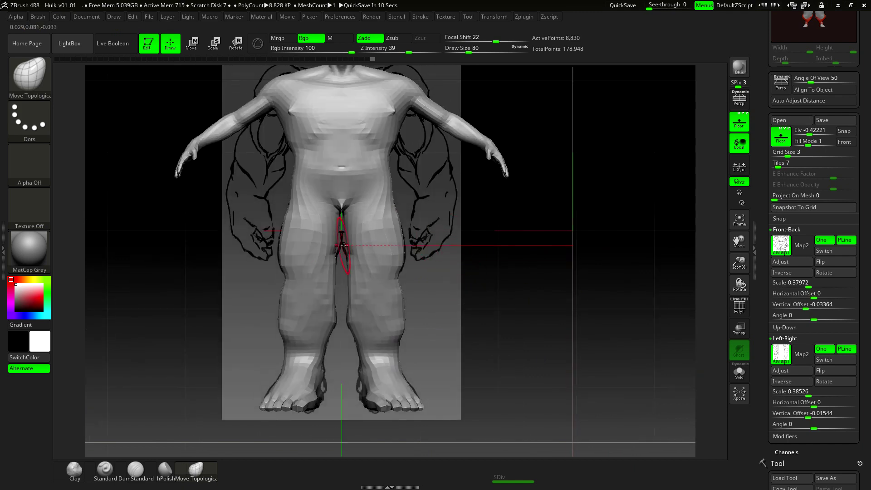
left_click_drag(456, 228, 443, 385, "alt")
left_click_drag(438, 165, 452, 220, "alt")
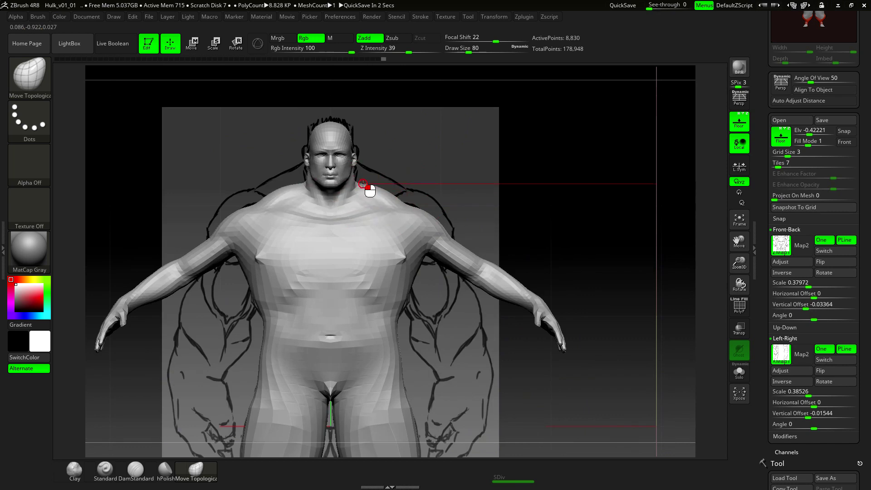
left_click_drag(363, 184, 365, 186)
key("ctrl+z")
mouse_move(297, 118)
left_mouse_down("ctrl")
mouse_move(310, 178)
mouse_move(331, 162)
left_mouse_up("ctrl")
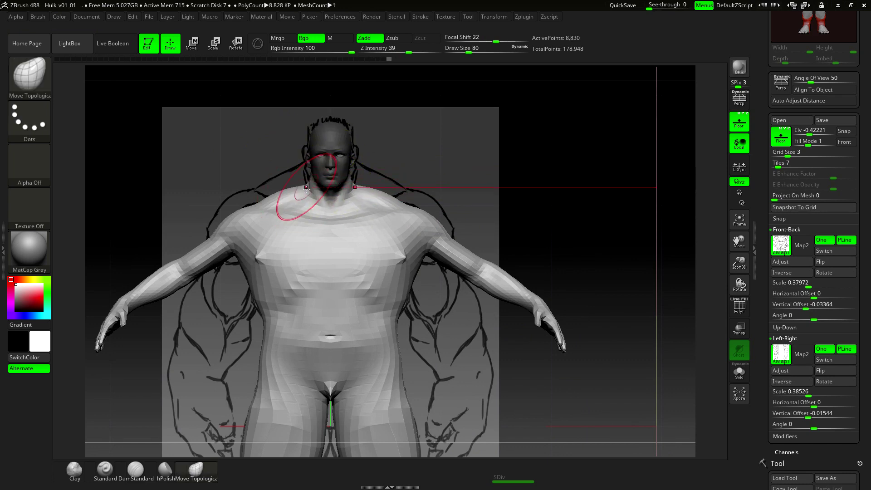
- Pull the trapezius area beside the masked head toward the reference outline and smooth the transition into the shoulders
mouse_move(292, 182)
left_mouse_down()
mouse_move(270, 183)
mouse_move(282, 177)
mouse_move(292, 181)
mouse_move(265, 193)
left_mouse_up()
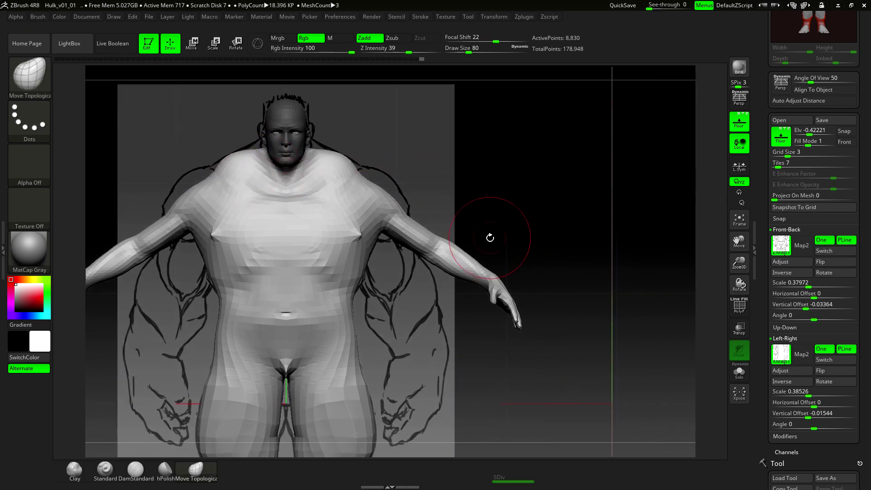
key("shift")
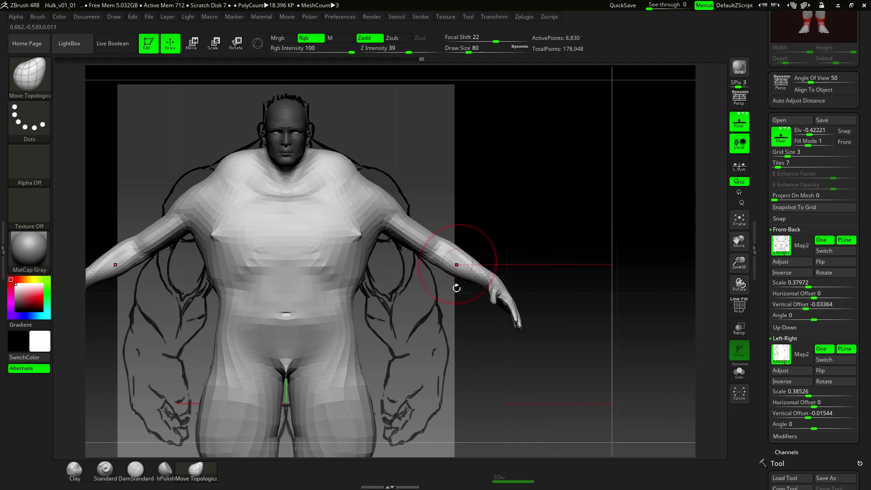
- Mask the arms, soften the mask edge, invert it and add the head so only the arms stay free
left_click_drag(485, 156, 491, 127, "alt")
mouse_move(578, 314)
left_mouse_down("ctrl")
mouse_move(434, 305)
mouse_move(377, 220)
mouse_move(362, 146)
mouse_move(567, 196)
left_mouse_up("ctrl")
left_click(376, 181, "ctrl")
left_click(395, 188, "ctrl")
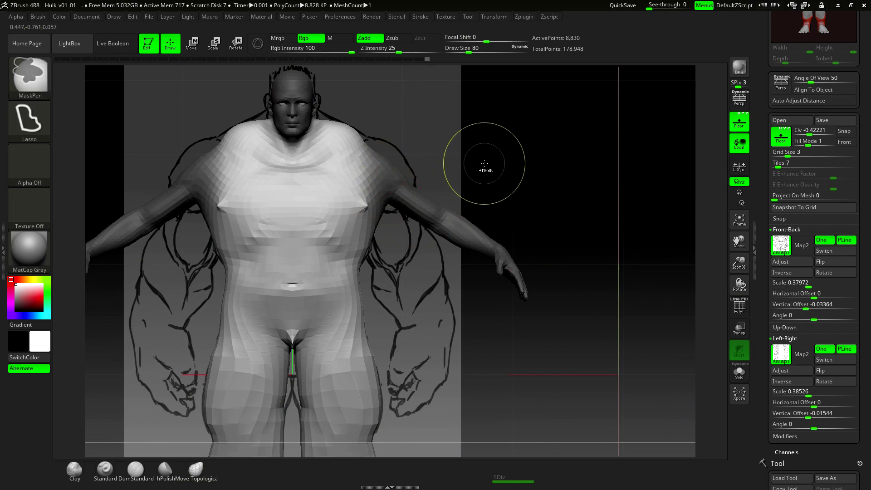
left_click(485, 156, "ctrl")
mouse_move(349, 107)
left_mouse_down("ctrl")
mouse_move(243, 132)
mouse_move(462, 86)
mouse_move(450, 97)
left_mouse_up("ctrl")
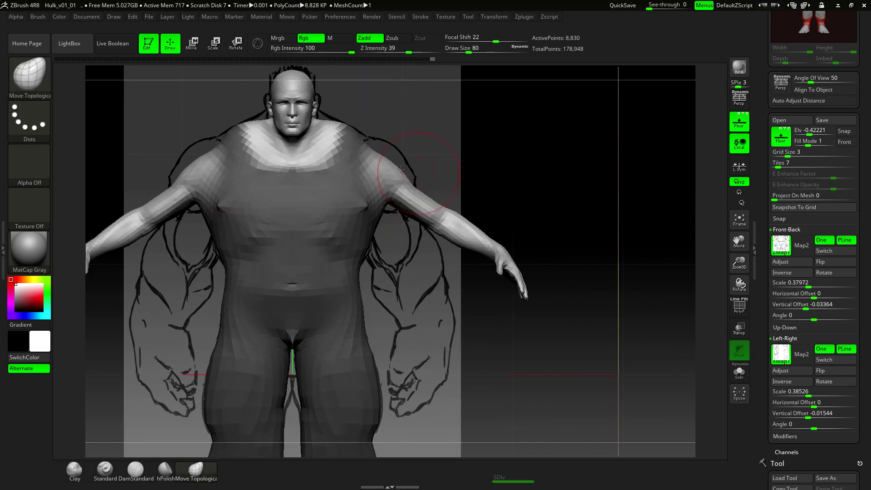
key("ctrl+z")
mouse_move(361, 104)
left_mouse_down("ctrl")
mouse_move(347, 33)
mouse_move(444, 98)
left_mouse_up("ctrl")
- Rotate the unmasked arms down from the shoulders with a Transpose line and scale them up toward the reference arms
mouse_move(511, 184)
left_mouse_down("alt")
mouse_move(486, 158)
mouse_move(511, 190)
left_mouse_up("alt")
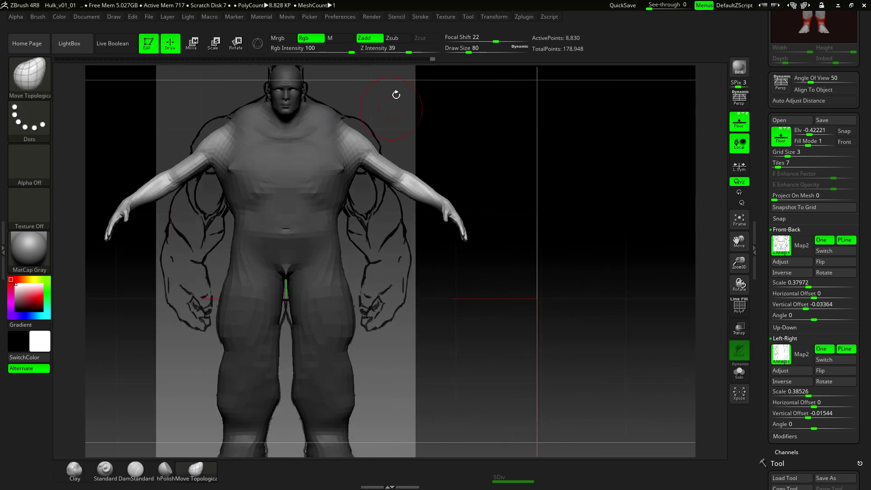
key("r")
mouse_move(351, 146)
left_mouse_down()
mouse_move(500, 151)
mouse_move(490, 181)
mouse_move(457, 214)
mouse_move(411, 224)
left_mouse_up()
left_click_drag(346, 132, 421, 255)
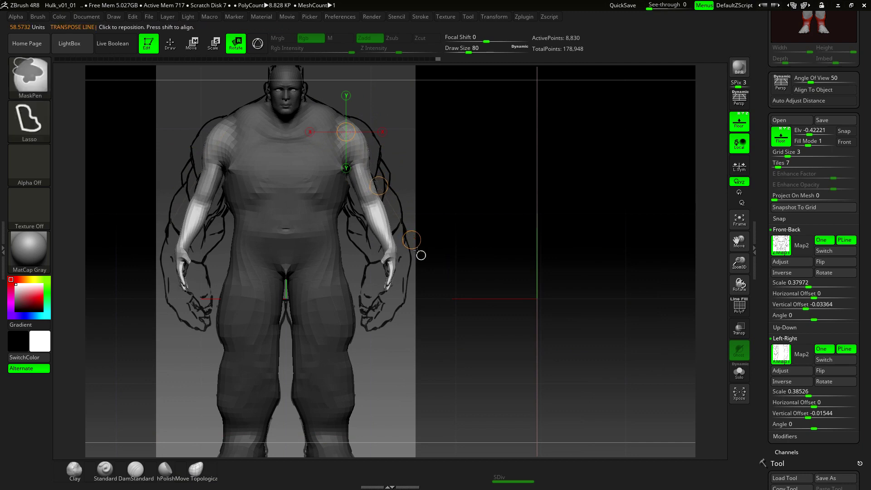
key("e")
left_click_drag(412, 240, 424, 272)
key("q")
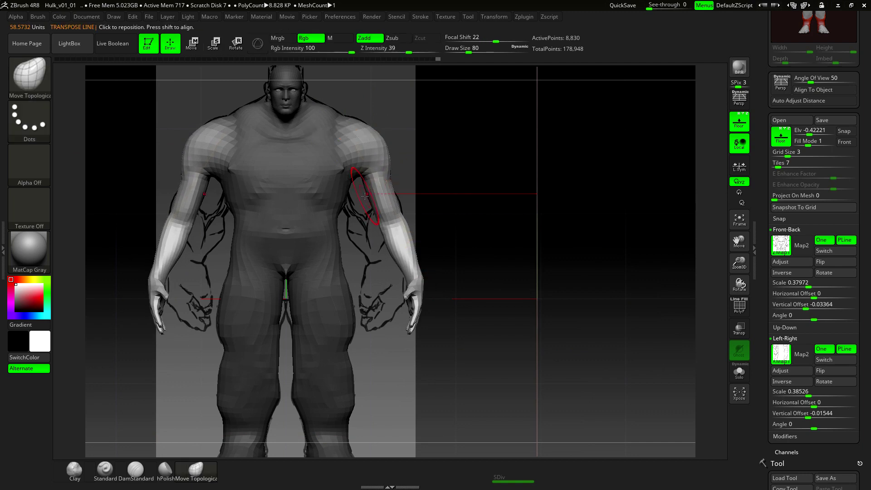
- Smooth the armpits, clear the mask and smooth the seam between the upper chest and shoulders
left_click_drag(224, 172, 237, 168, "shift")
left_click_drag(429, 130, 426, 141, "ctrl")
left_click_drag(420, 148, 419, 187, "alt")
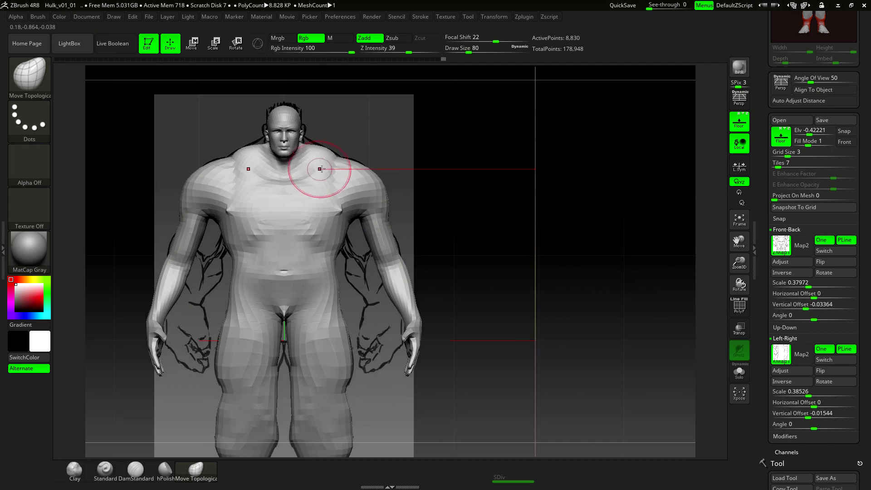
left_click_drag(331, 151, 334, 152, "shift")
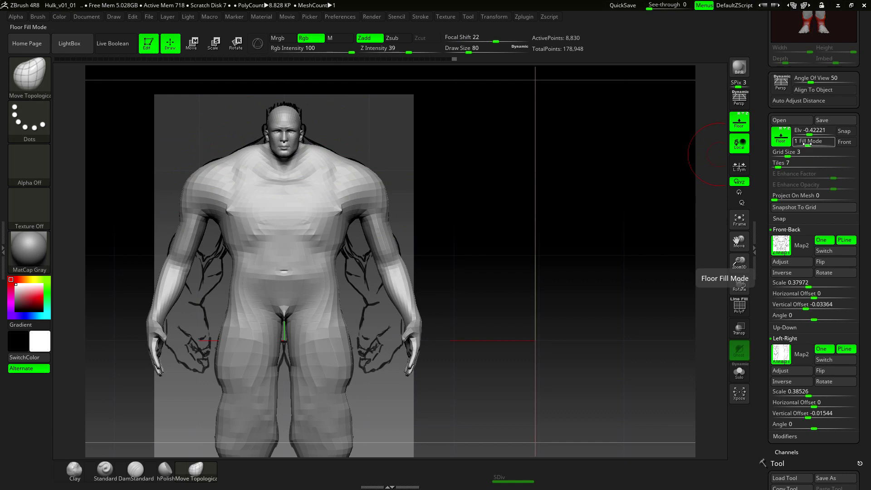
- Set the floor grid's Fill Mode to 3 and pull the shoulders onto the reference outline with draw size 116
left_click_drag(806, 144, 830, 145)
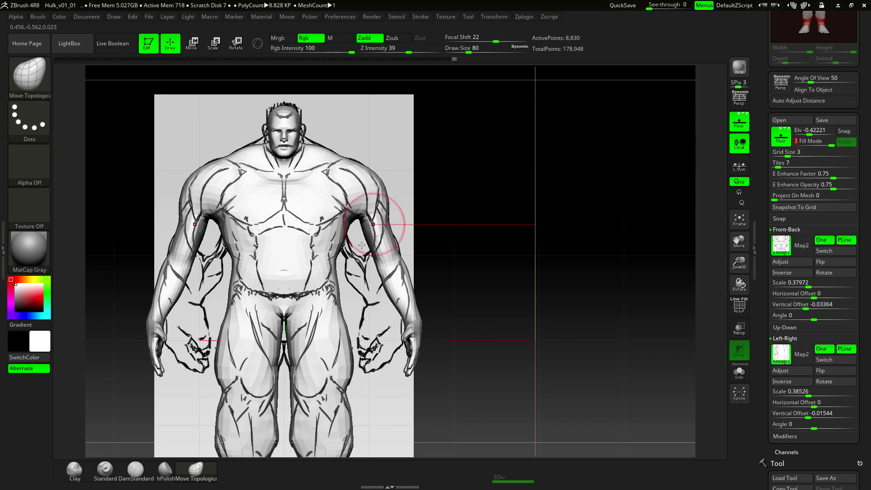
left_click_drag(431, 205, 487, 162)
left_click_drag(139, 173, 192, 177, "alt")
key("space")
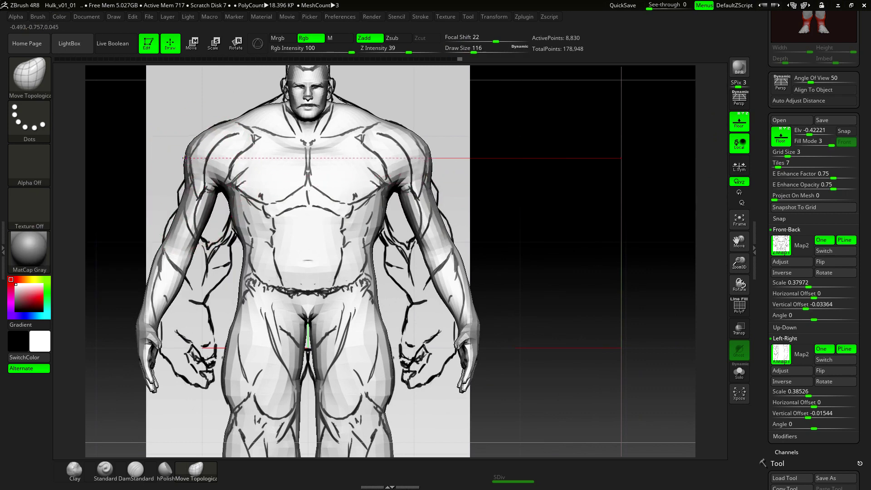
left_click_drag(229, 122, 197, 143)
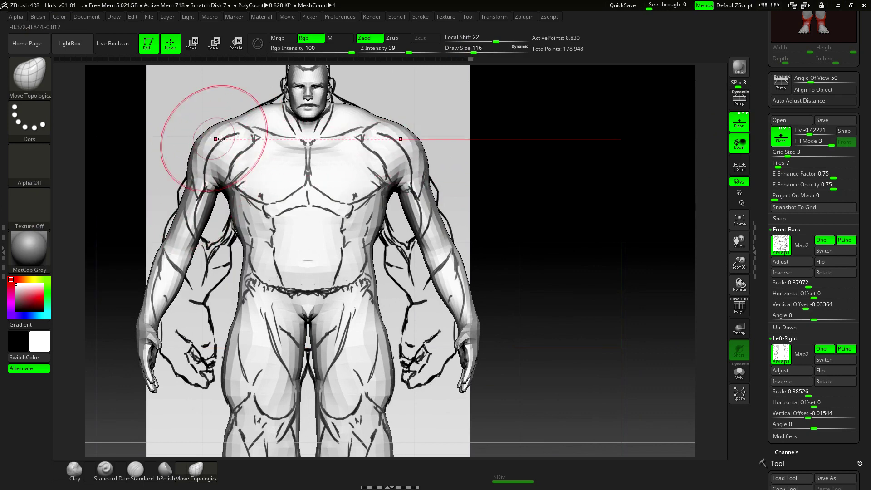
- Try moving the upper arms and armpits toward the reference outline and step back through the trial strokes
left_click_drag(226, 301, 245, 290, "alt")
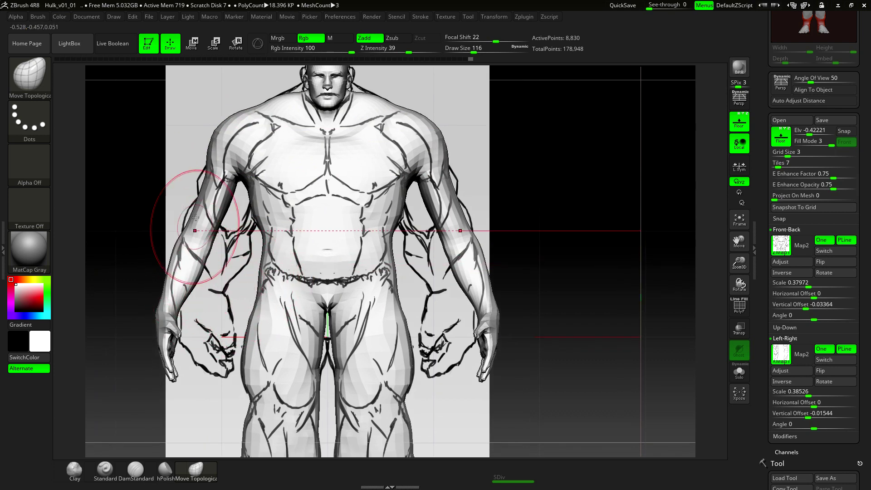
left_click_drag(201, 203, 196, 205)
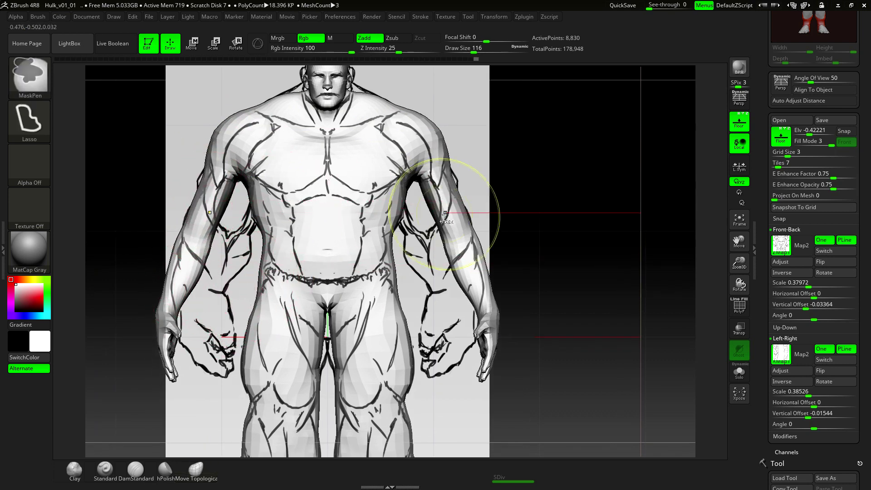
key("ctrl+z")
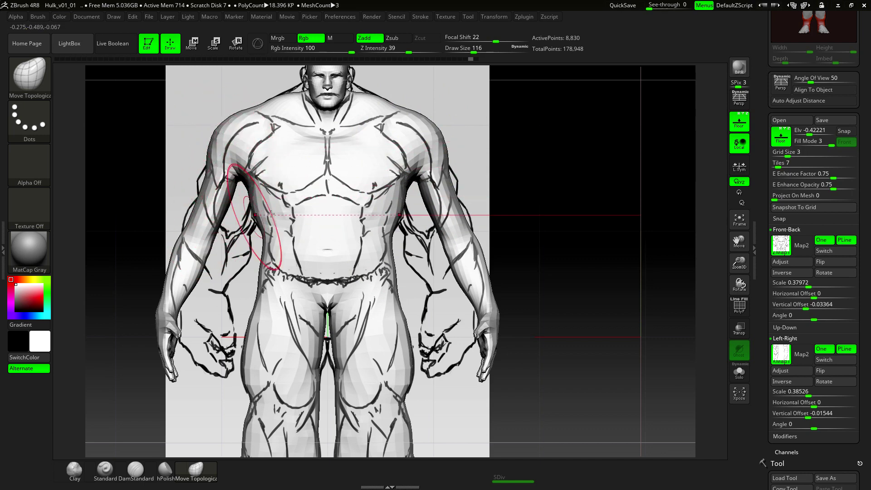
left_click_drag(502, 195, 449, 191, "alt")
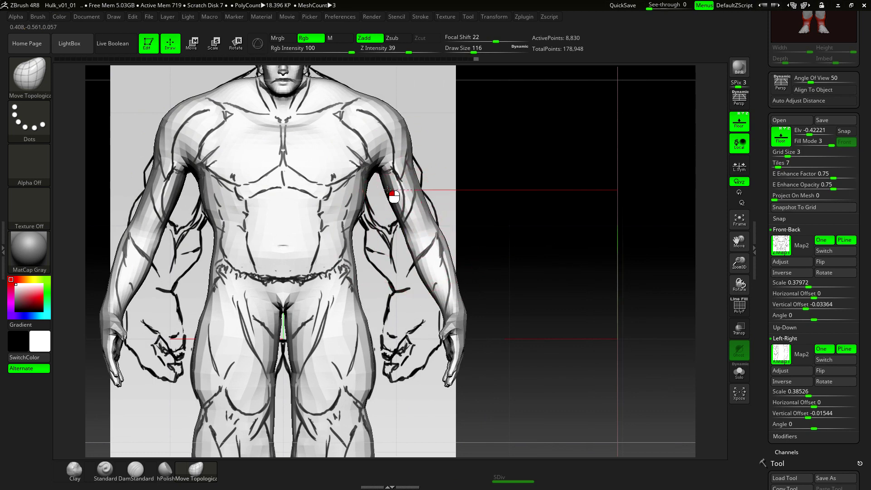
key("space")
left_click_drag(412, 160, 431, 169)
left_click_drag(376, 177, 386, 174)
key("ctrl+z")
key("ctrl+z")
key("ctrl+z")
key("ctrl+z")
key("ctrl+z")
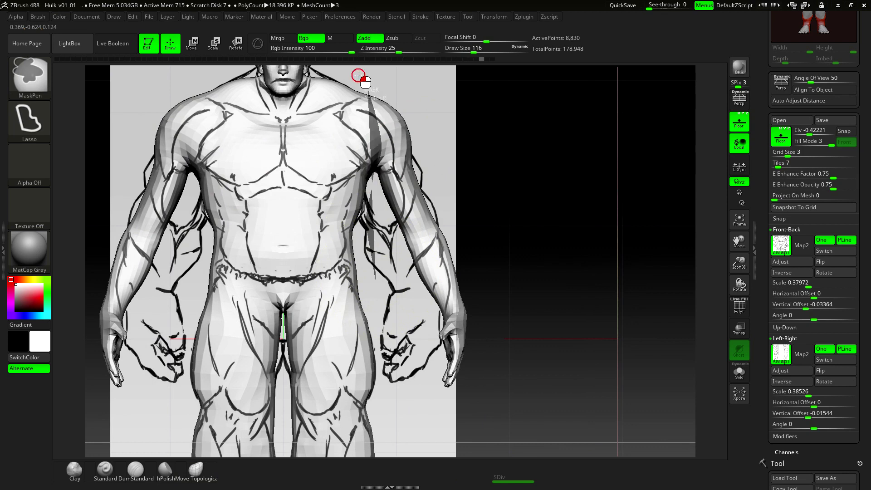
key("ctrl+z")
key("ctrl+z")
key("ctrl+z")
key("ctrl+shift+z")
- Widen the upper arms, elbows and forearms to fill the reference arm outline and smooth the result
left_click_drag(381, 239, 463, 219)
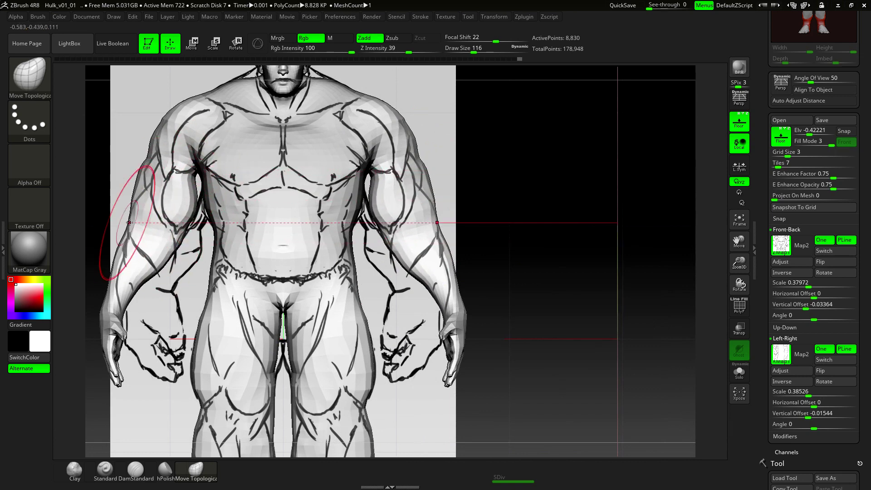
left_click_drag(125, 218, 144, 214)
left_click_drag(506, 243, 500, 227)
left_click_drag(384, 230, 380, 232)
left_click_drag(375, 240, 331, 236)
left_click_drag(495, 225, 499, 224, "shift")
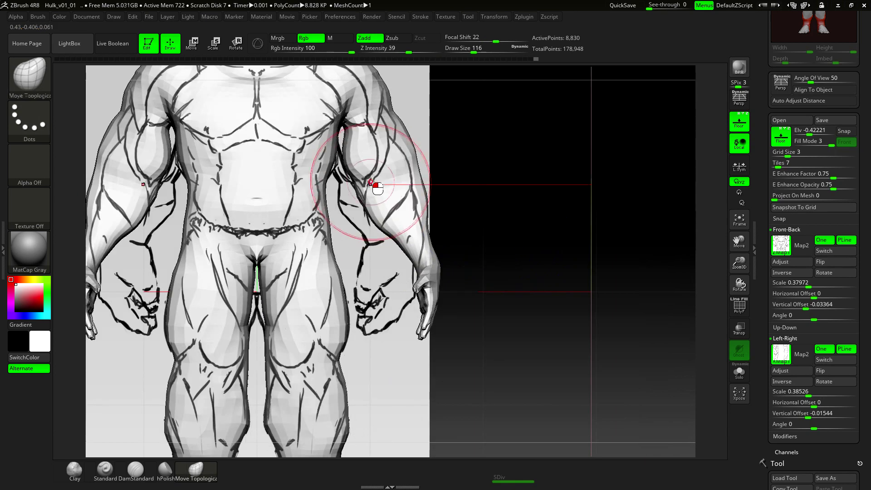
- Turn on the polyframe display and smooth the middle of the chest
key("shift+f")
key("shift+f")
key("shift+f")
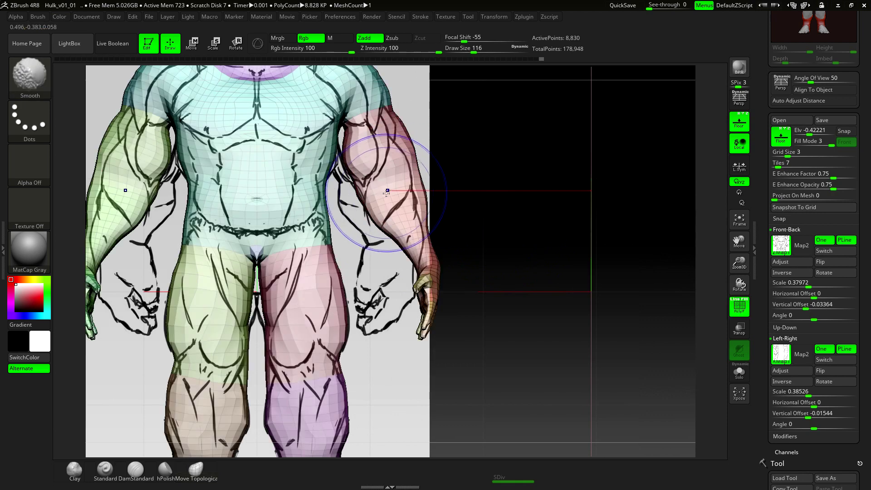
key("shift+f")
key("shift+f")
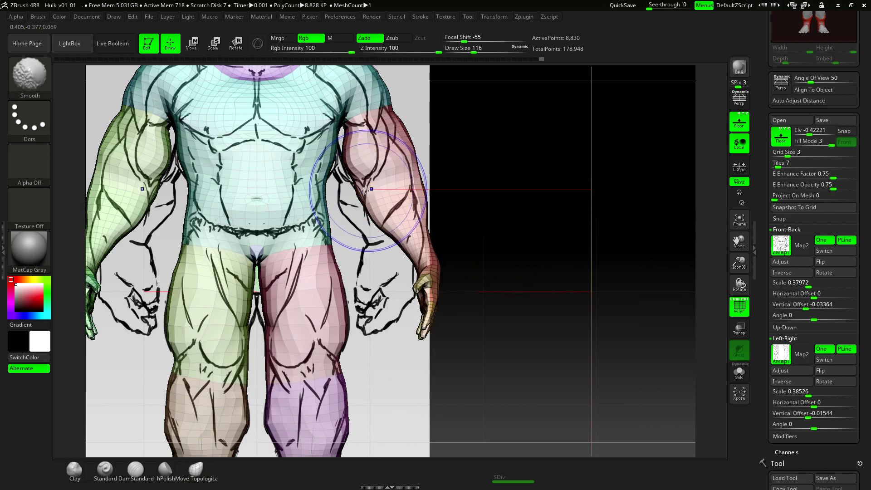
mouse_move(254, 120)
left_mouse_down("shift")
mouse_move(246, 131)
mouse_move(238, 111)
mouse_move(247, 154)
left_mouse_up("shift")
- Smooth the hips and upper thighs, then move the crotch down to the reference line with draw size 77
left_click_drag(492, 71, 498, 176, "alt")
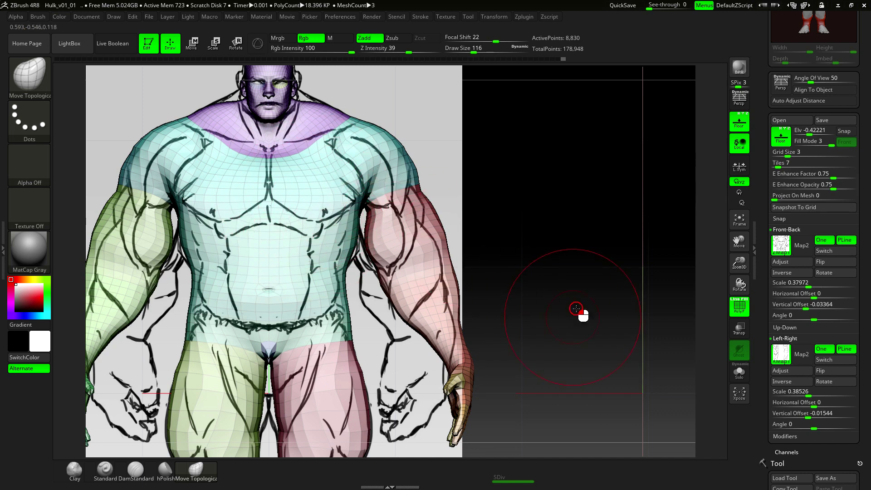
left_click_drag(570, 321, 568, 235, "alt")
left_click_drag(313, 346, 287, 320, "shift")
mouse_move(353, 309)
left_mouse_down("shift")
mouse_move(356, 345)
mouse_move(361, 337)
mouse_move(380, 342)
mouse_move(394, 362)
mouse_move(402, 357)
left_mouse_up("shift")
key("space")
left_click_drag(278, 287, 266, 287)
left_click_drag(263, 289, 264, 338)
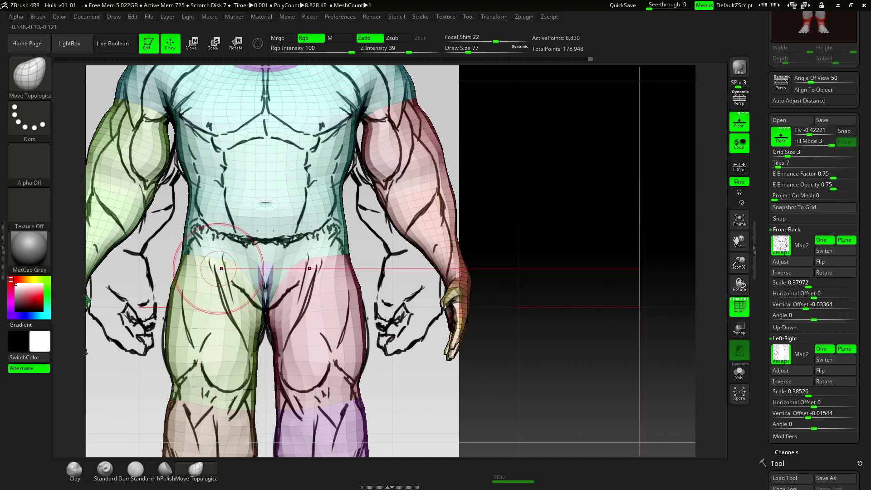
key("shift")
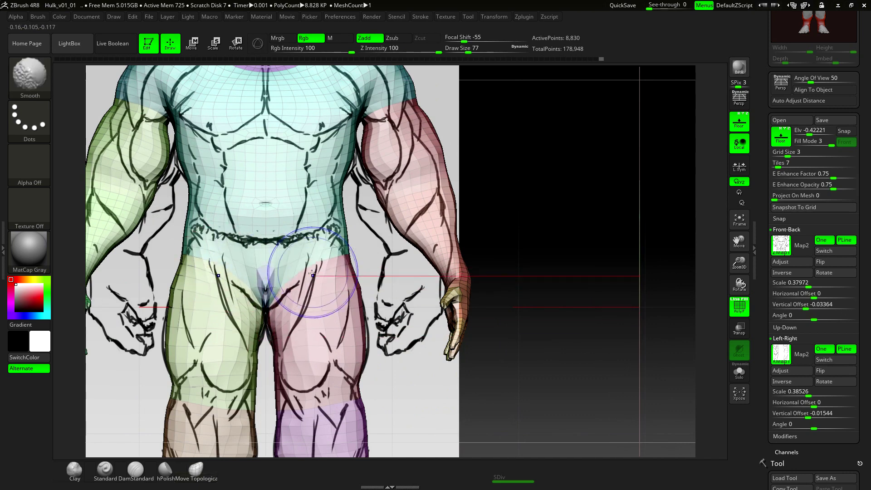
- Adjust the armpits, outer shoulders and inner elbows to follow the reference outline
left_click_drag(536, 198, 519, 247, "alt")
left_click_drag(352, 170, 348, 169)
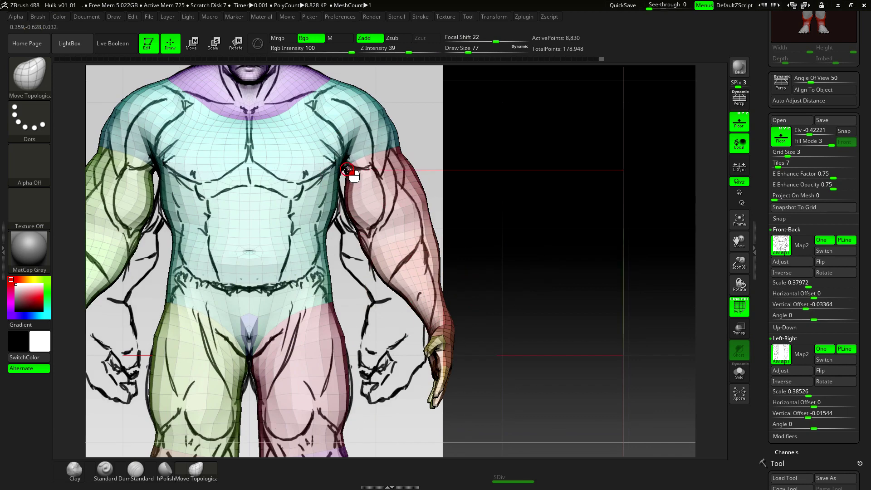
left_click_drag(400, 152, 403, 143)
left_click_drag(394, 114, 399, 108)
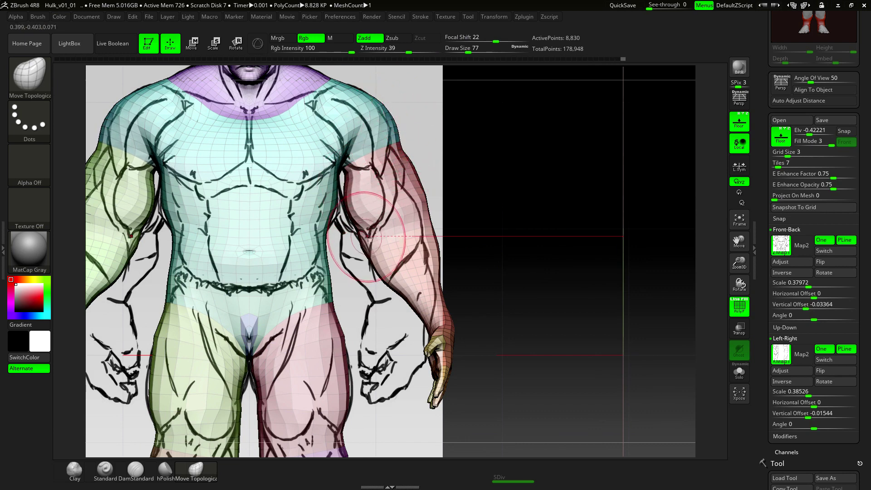
left_click_drag(367, 239, 373, 235)
- Mask the hands up to the wrists and invert the mask so only the hands are free
left_click_drag(499, 260, 489, 194, "alt")
mouse_move(447, 252)
left_mouse_down("ctrl")
mouse_move(396, 299)
mouse_move(541, 360)
mouse_move(542, 353)
left_mouse_up("ctrl")
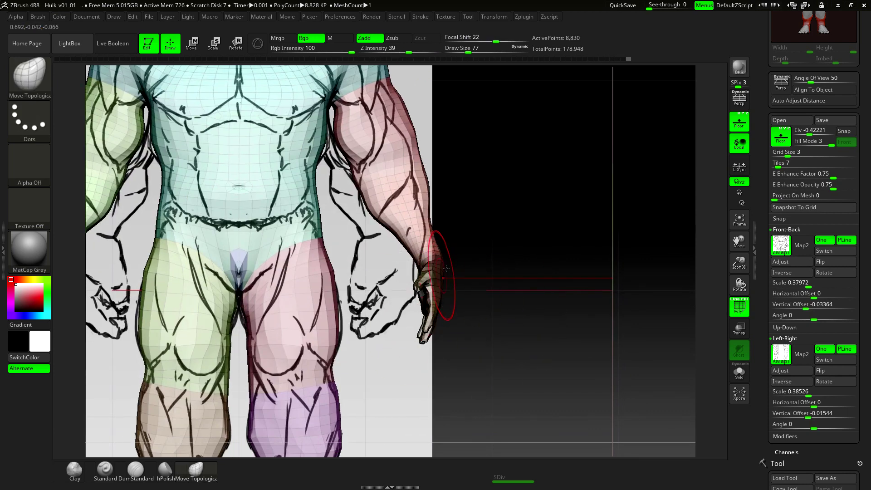
key("ctrl")
left_click(494, 285, "ctrl")
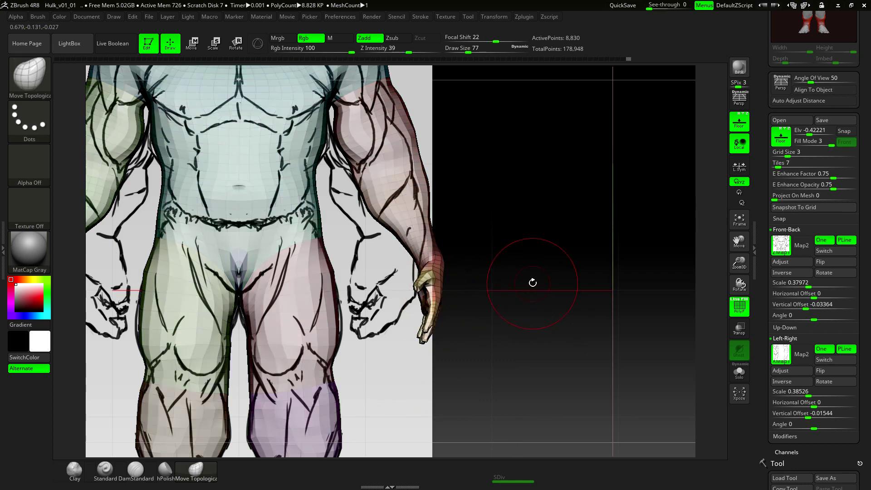
- Set the floor grid's Fill Mode to 2 and rotate the unmasked hands slightly about the wrists with a Transpose line
left_click_drag(526, 286, 497, 264, "alt")
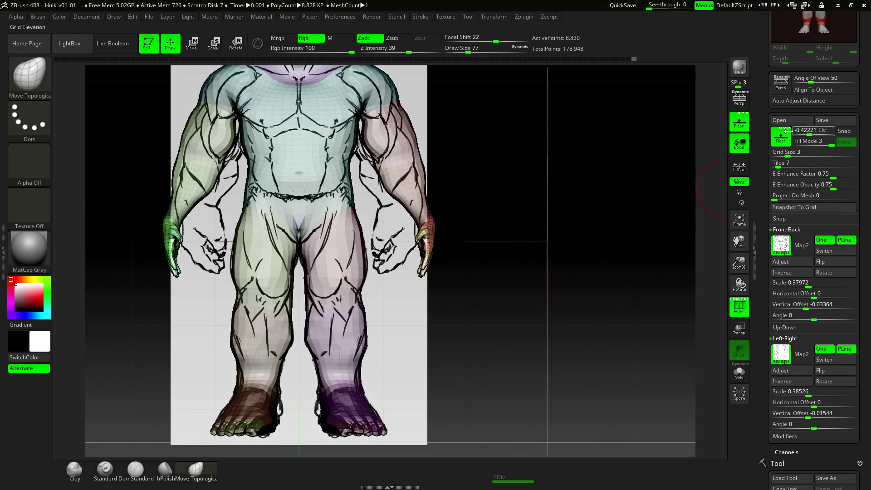
left_click_drag(826, 143, 819, 143)
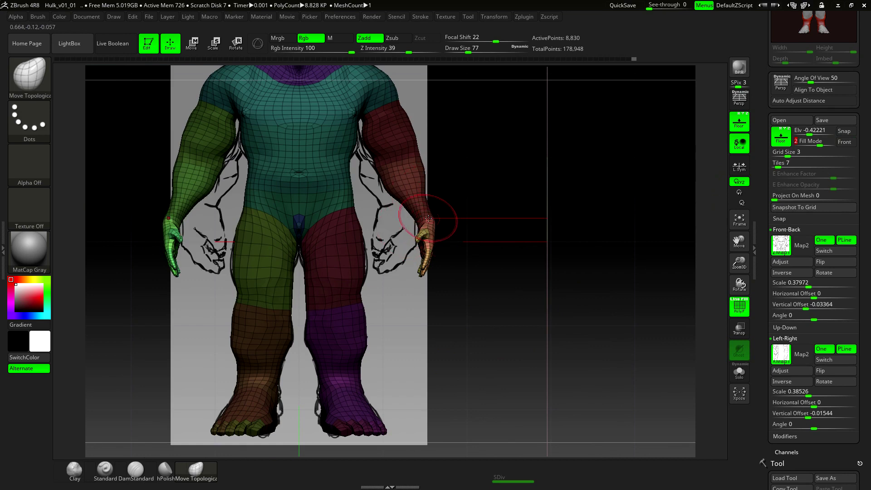
key("e")
key("r")
left_click_drag(428, 226, 492, 340)
left_click_drag(532, 374, 535, 372)
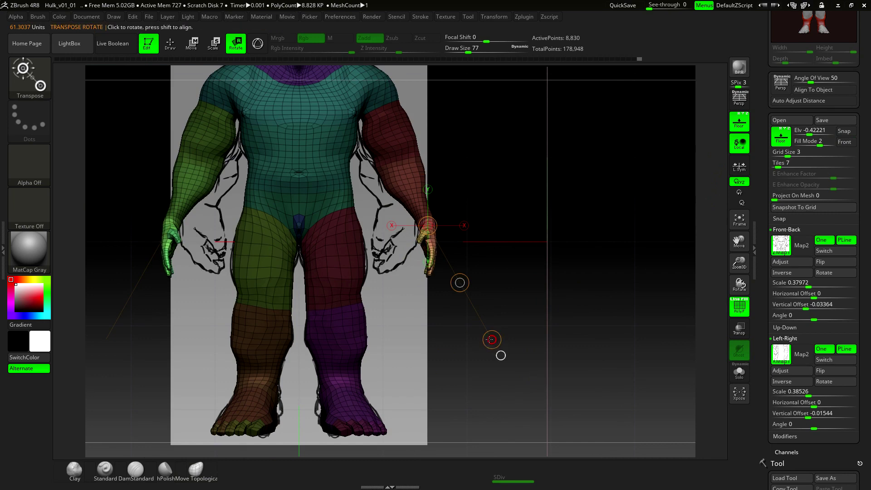
- Scale the unmasked hands up with the Transpose line and move them back onto the wrists
key("e")
left_click_drag(491, 341, 611, 380)
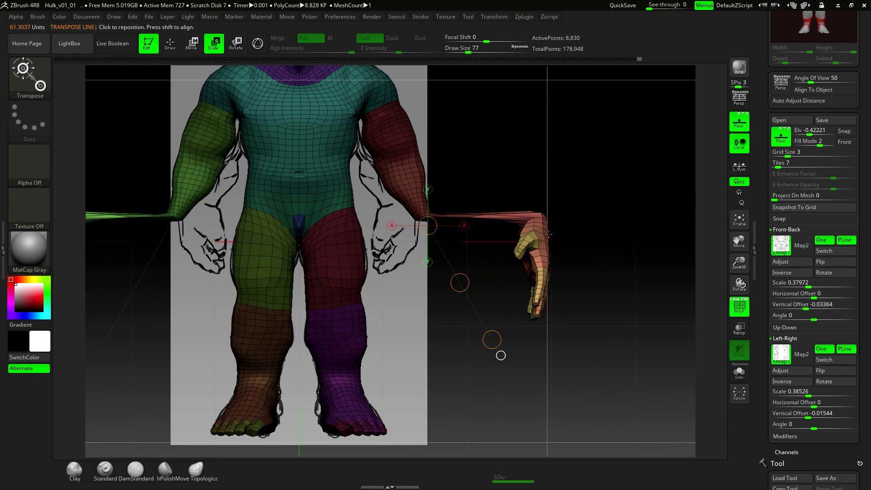
key("q")
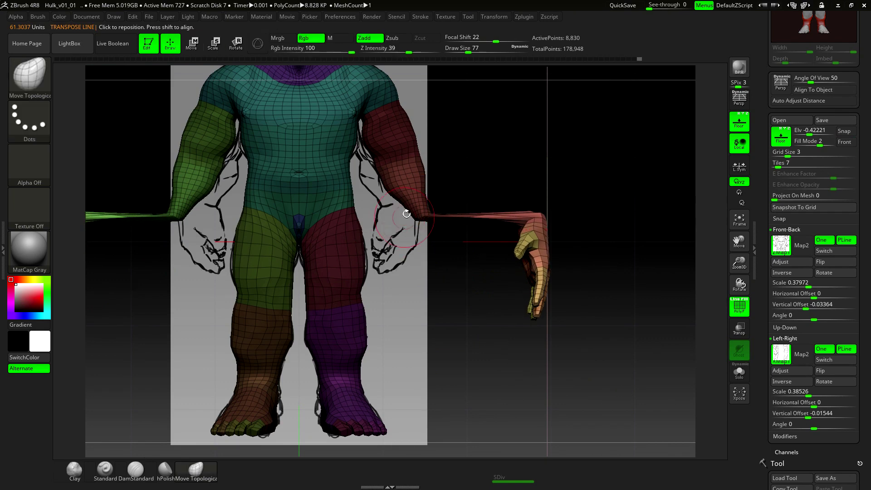
key("w")
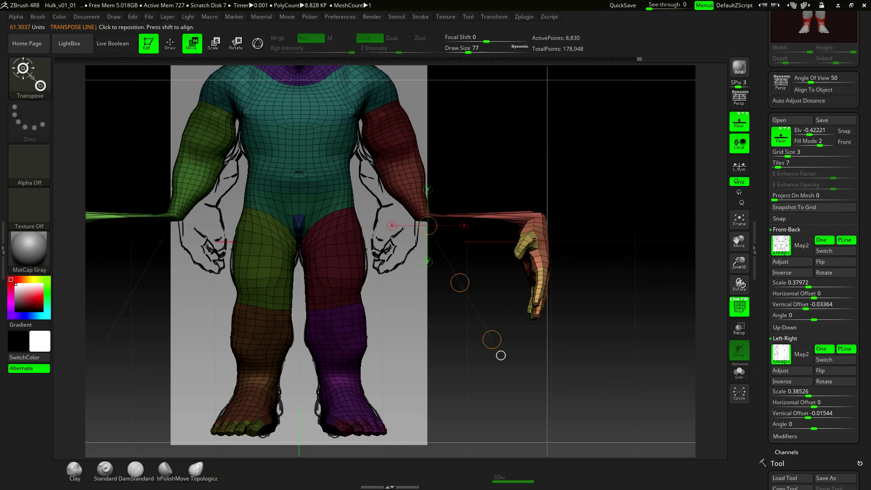
mouse_move(534, 230)
left_mouse_down("shift")
mouse_move(631, 230)
mouse_move(506, 251)
mouse_move(472, 247)
mouse_move(481, 241)
mouse_move(474, 232)
left_mouse_up("shift")
key("q")
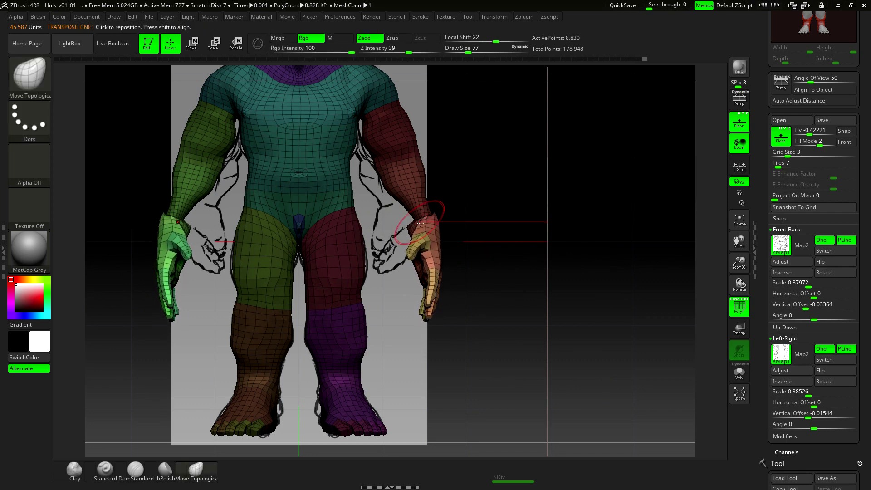
- Clear the mask and widen the outer forearms and elbows toward the reference outline, smoothing the surface
mouse_move(456, 207)
left_mouse_down("ctrl")
mouse_move(429, 220)
mouse_move(392, 209)
left_mouse_up("ctrl")
mouse_move(490, 200)
left_mouse_down()
mouse_move(448, 197)
mouse_move(395, 213)
mouse_move(364, 207)
mouse_move(375, 186)
left_mouse_up()
left_click_drag(491, 185, 468, 177, "shift")
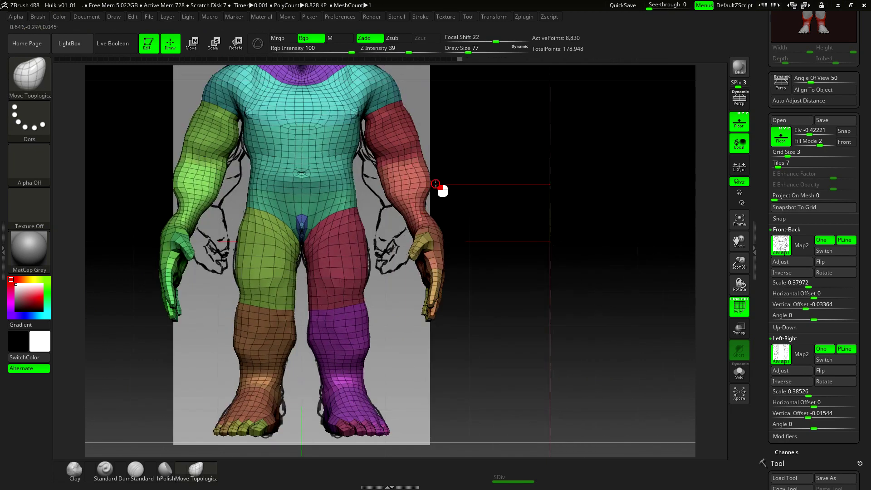
key("shift")
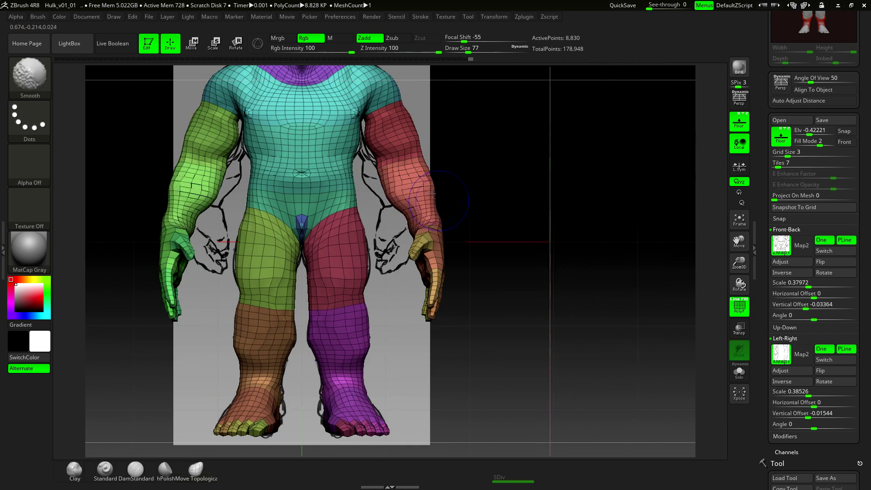
mouse_move(437, 215)
left_mouse_down()
mouse_move(445, 212)
mouse_move(377, 193)
mouse_move(388, 211)
mouse_move(403, 202)
left_mouse_up()
left_click_drag(407, 119, 411, 119)
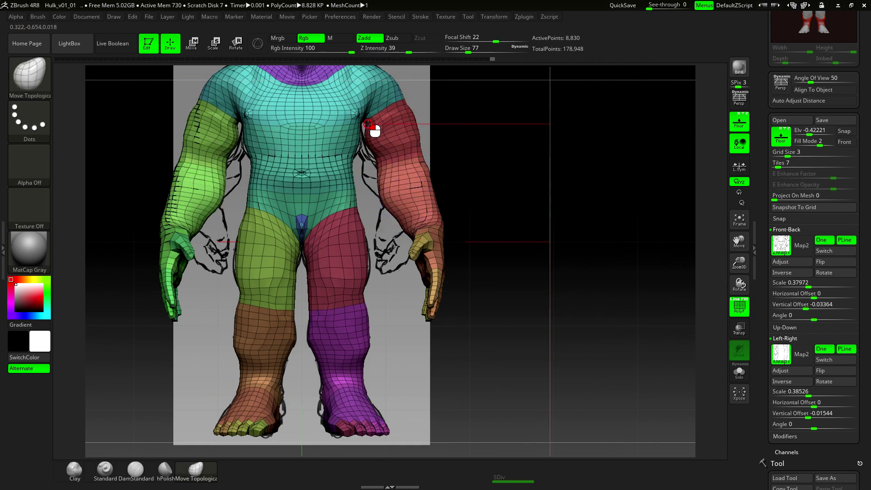
- Set the floor grid's Fill Mode to 3 and the brush's Draw Size to 149
mouse_move(468, 123)
left_mouse_down("alt")
mouse_move(458, 122)
mouse_move(481, 125)
mouse_move(461, 201)
left_mouse_up("alt")
mouse_move(474, 261)
left_mouse_down("alt")
mouse_move(461, 237)
mouse_move(480, 257)
left_mouse_up("alt")
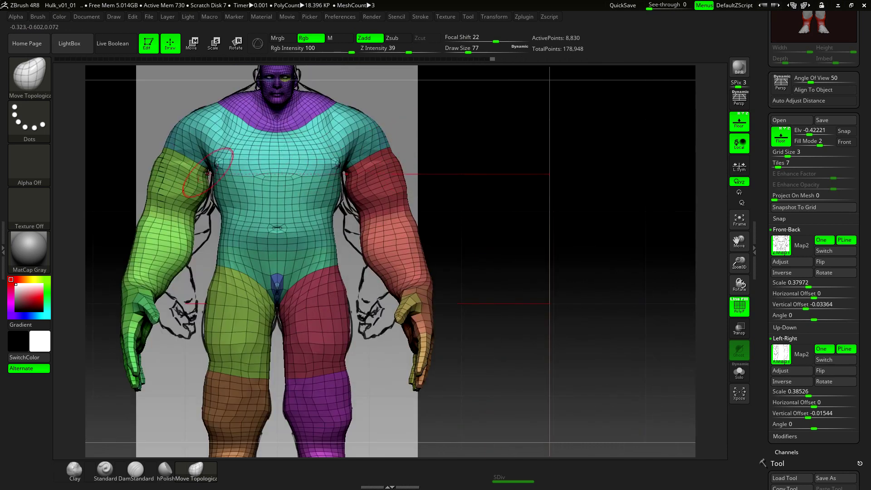
left_click_drag(314, 205, 306, 212, "shift")
key("shift+f")
key("shift+f")
left_click(817, 130)
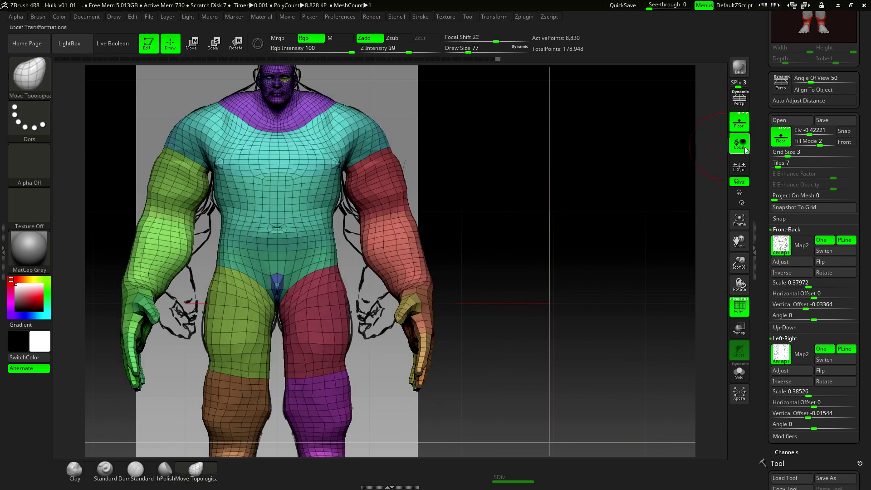
left_click(828, 145)
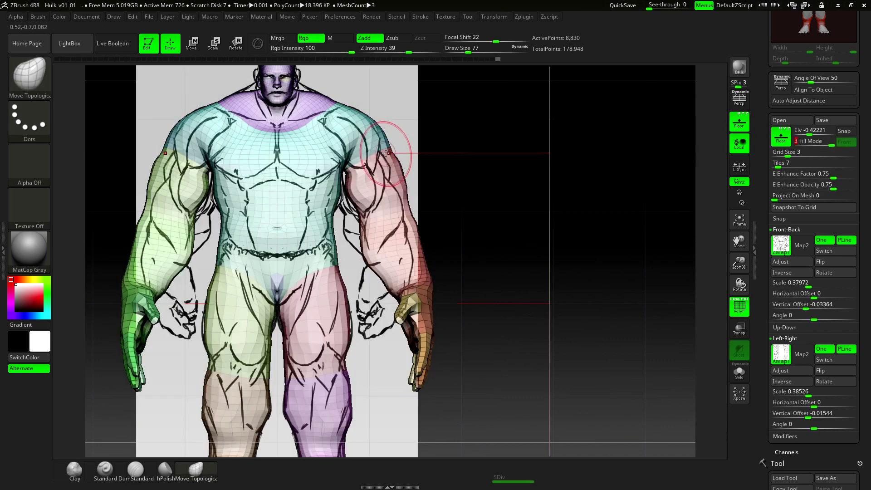
key("space")
left_click_drag(391, 161, 399, 162)
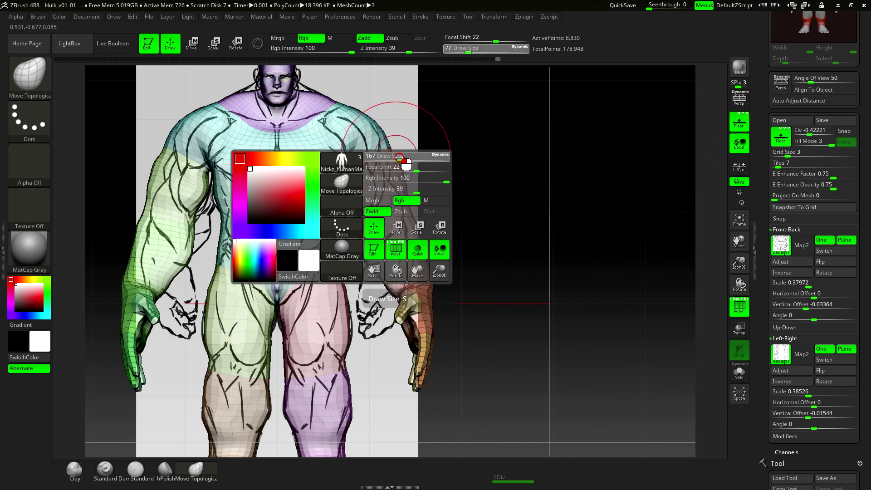
left_click_drag(476, 242, 455, 217, "alt")
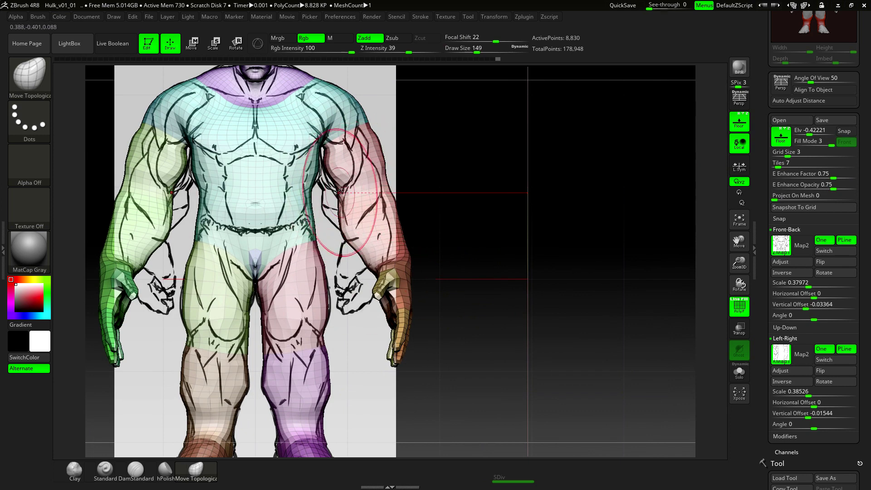
- Mask the hands up to the wrists and invert the mask so only the hands are free
left_click_drag(342, 191, 335, 190, "ctrl")
mouse_move(446, 185)
left_mouse_down("ctrl")
mouse_move(407, 387)
mouse_move(338, 399)
mouse_move(326, 272)
left_mouse_up("ctrl")
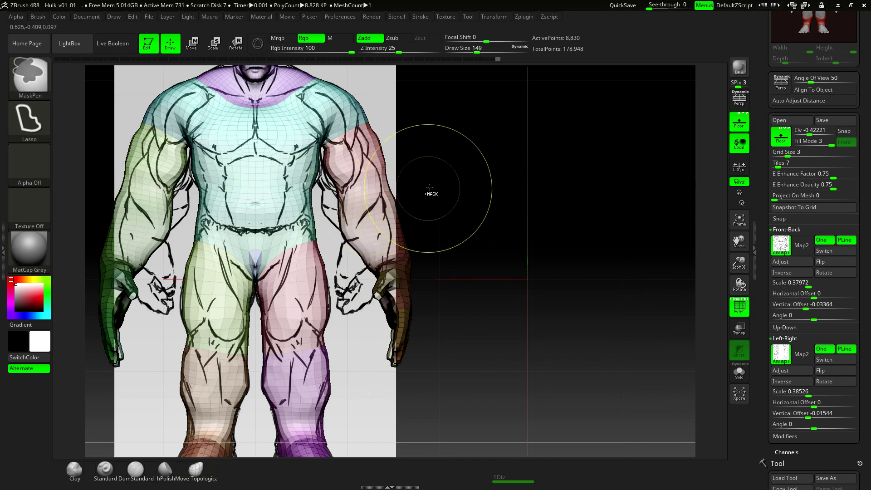
left_click_drag(426, 188, 503, 217, "ctrl")
key("ctrl+z")
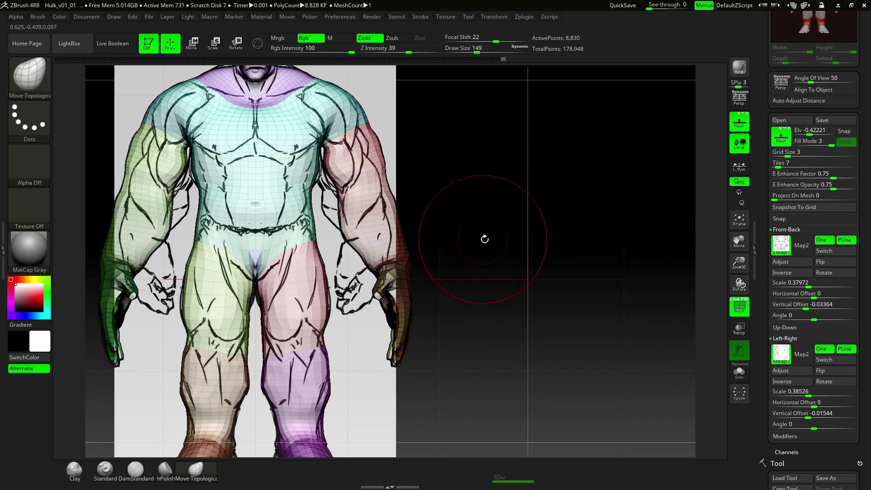
left_click(481, 227, "ctrl")
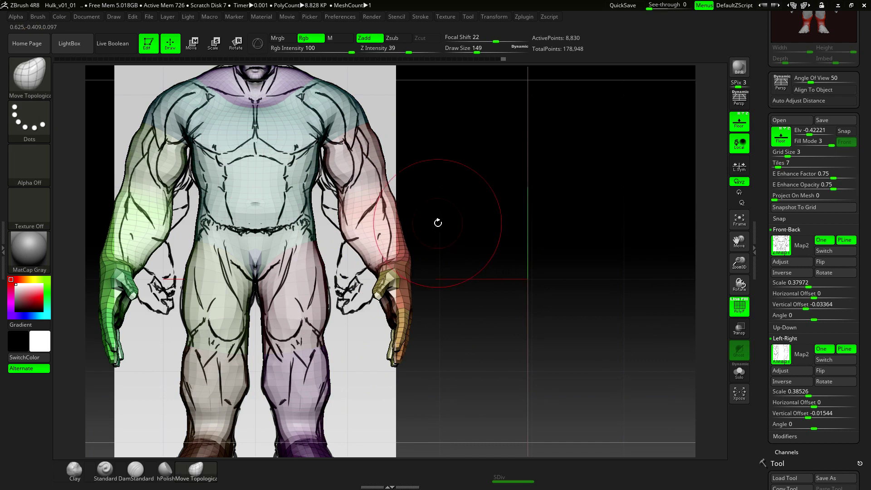
- Reposition the unmasked hands with a Transpose line along the forearm and clear the mask
key("w")
left_click_drag(394, 294, 421, 391)
left_click_drag(397, 294, 392, 280)
key("q")
left_click_drag(418, 210, 454, 259, "ctrl")
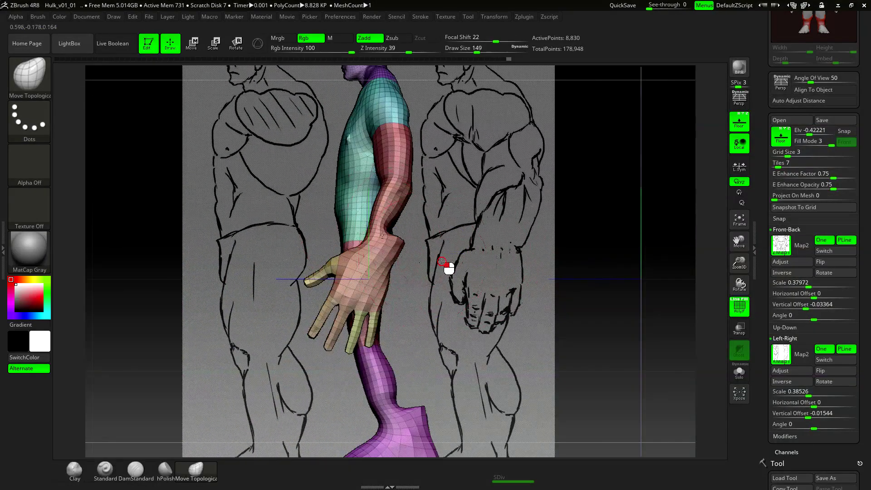
- Isolate the forearms and hands with a lasso selection, hiding the rest of the body
left_click_drag(444, 263, 457, 249, "shift")
mouse_move(373, 242)
left_mouse_down()
mouse_move(364, 246)
mouse_move(398, 253)
mouse_move(447, 291)
left_mouse_up()
left_click_drag(404, 337, 396, 305)
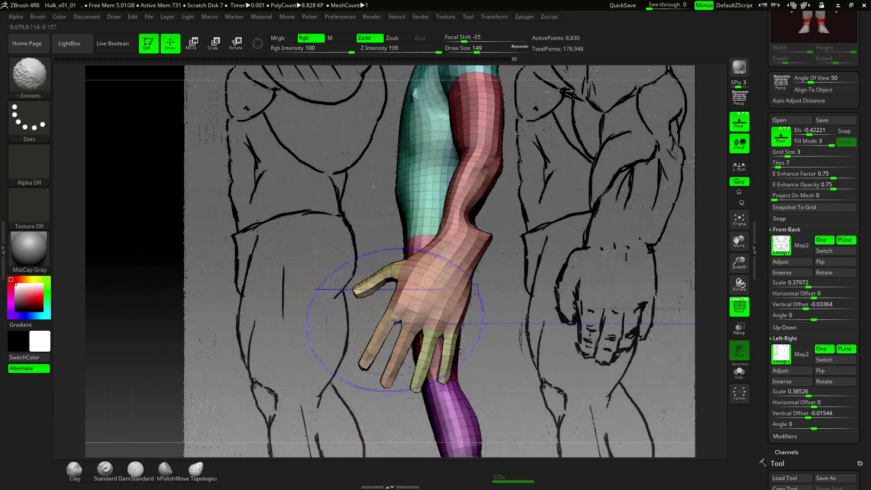
left_click_drag(495, 359, 504, 386)
mouse_move(409, 394)
left_mouse_down()
mouse_move(393, 375)
mouse_move(485, 358)
left_mouse_up()
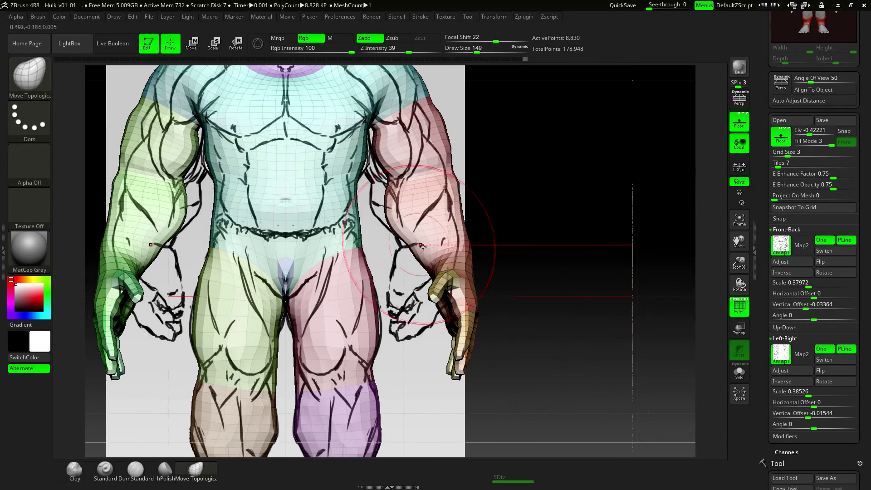
key("ctrl")
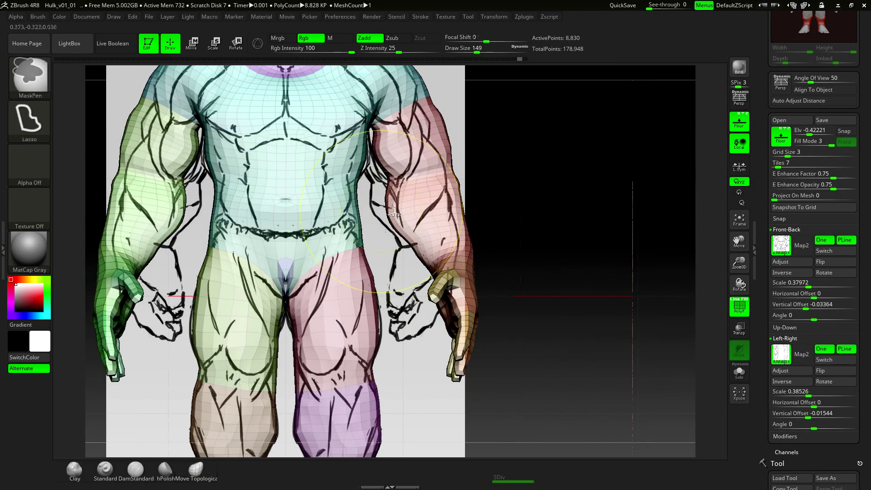
mouse_move(534, 386)
left_mouse_down("ctrl+shift")
mouse_move(472, 146)
mouse_move(401, 153)
left_mouse_up("ctrl+shift")
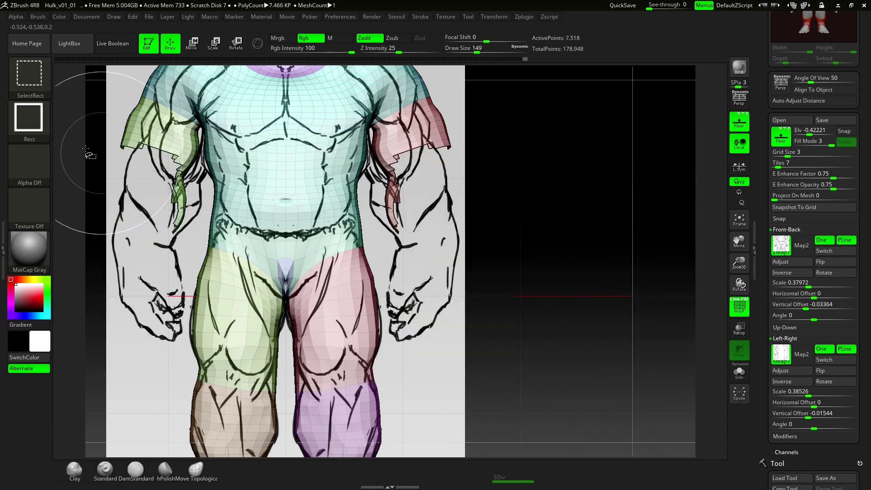
left_click(29, 119)
left_click(219, 129)
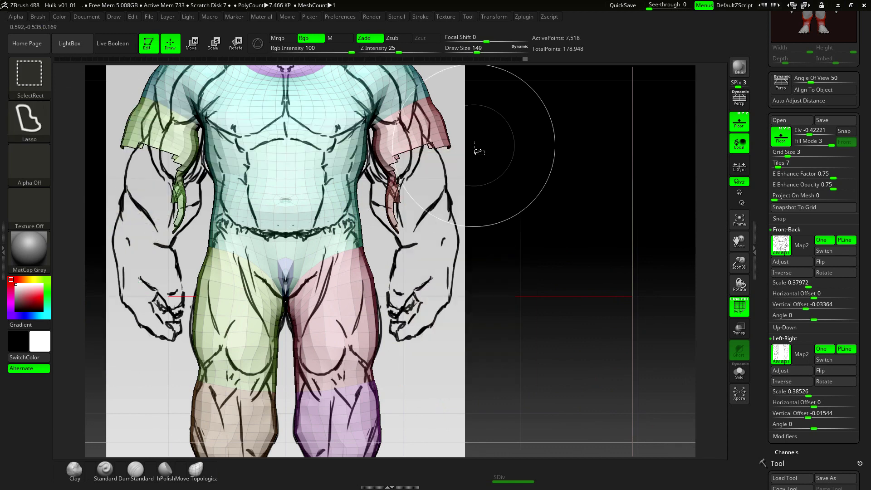
mouse_move(384, 156)
left_mouse_down("ctrl+alt+shift")
mouse_move(409, 272)
mouse_move(466, 243)
mouse_move(519, 277)
left_mouse_up("ctrl+alt+shift")
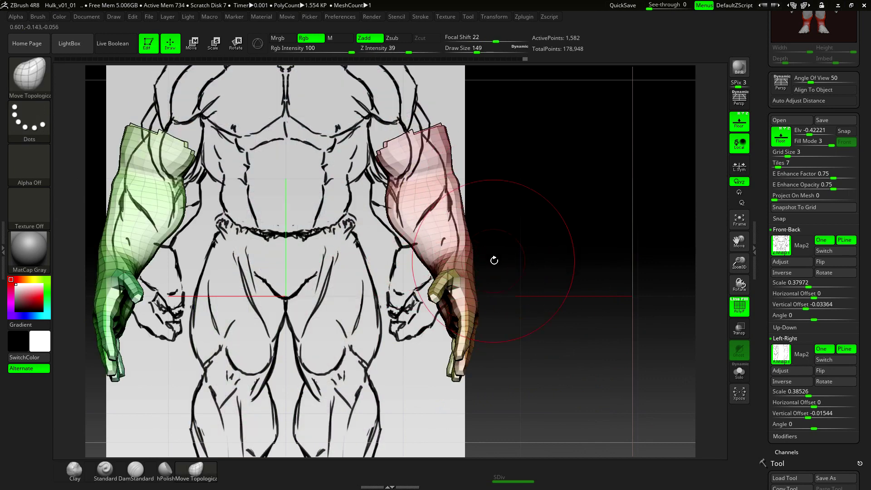
- Free only the hands with an inverted mask and shift them up and inward with a Transpose line
mouse_move(454, 268)
left_mouse_down("ctrl")
mouse_move(429, 395)
mouse_move(509, 318)
left_mouse_up("ctrl")
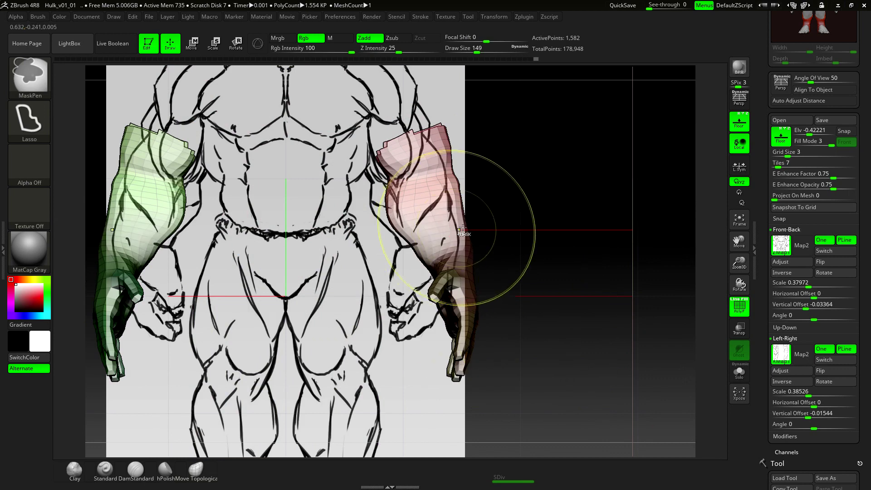
left_click(522, 259, "ctrl")
key("w")
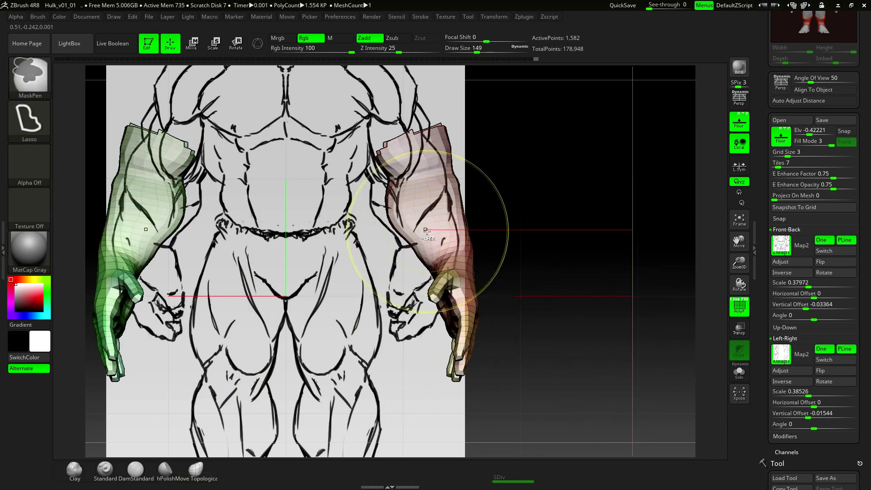
left_click_drag(437, 214, 491, 415)
left_click_drag(464, 314, 459, 273)
key("q")
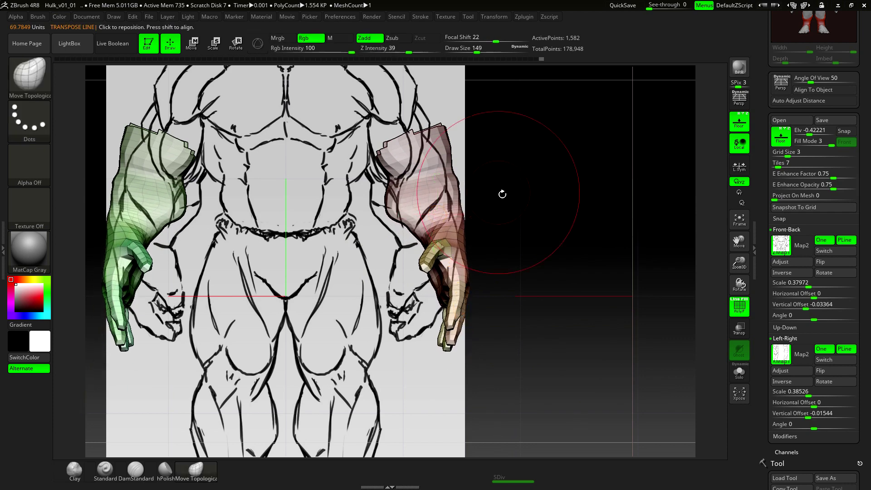
left_click_drag(524, 207, 531, 222, "ctrl")
- Smooth the outer forearm and wrist with a Draw Size of 77, and unhide the rest of the body
right_click_drag(505, 204, 495, 227, "ctrl")
left_click_drag(362, 213, 405, 224, "shift")
key("space")
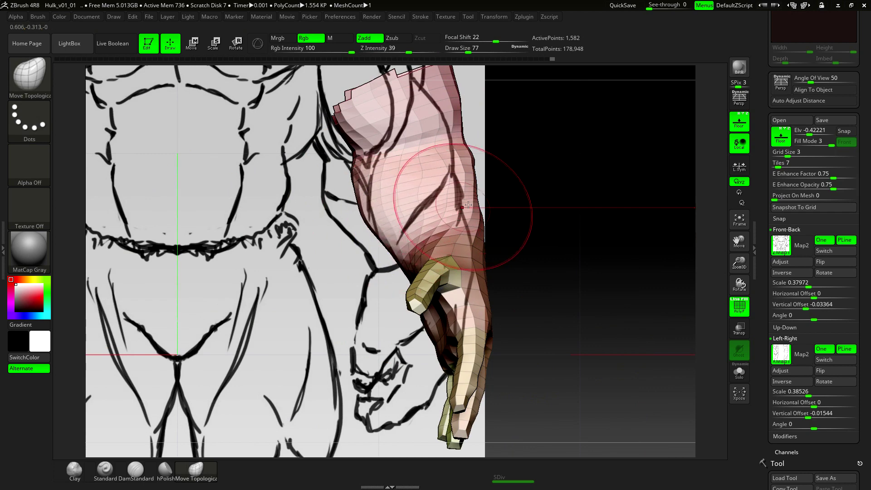
left_click_drag(463, 171, 478, 213, "shift")
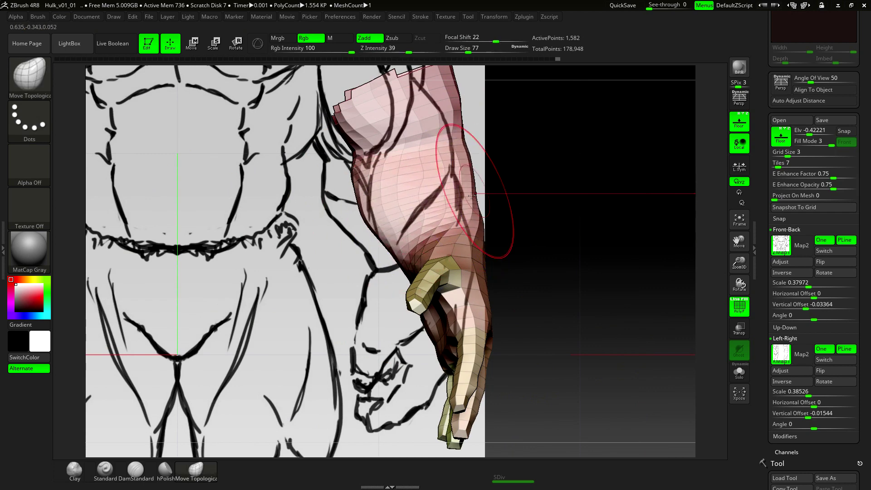
left_click_drag(487, 252, 479, 230, "shift")
left_click_drag(547, 276, 519, 277, "alt")
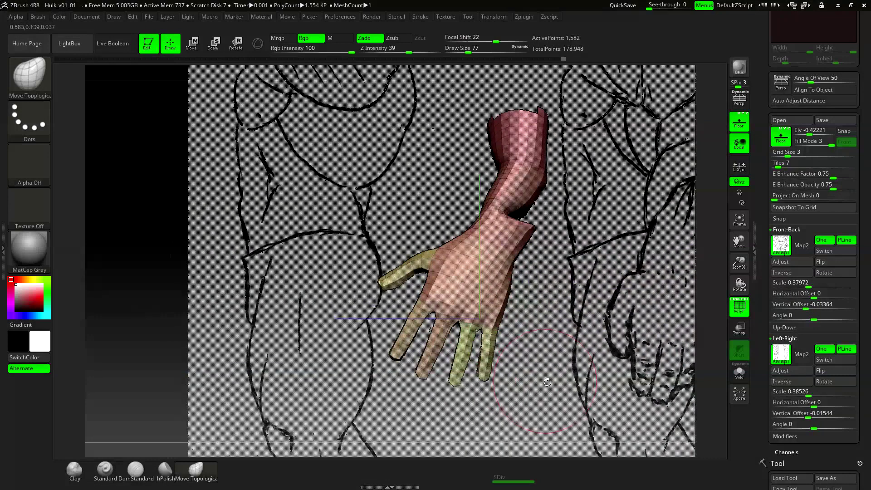
mouse_move(547, 382)
left_mouse_down("alt")
mouse_move(534, 332)
mouse_move(538, 348)
left_mouse_up("alt")
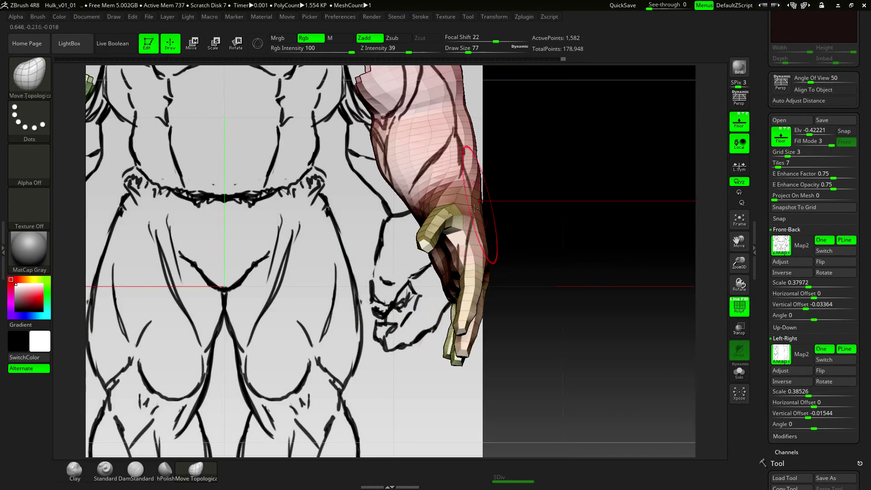
mouse_move(566, 234)
left_mouse_down("alt")
mouse_move(512, 210)
mouse_move(507, 224)
mouse_move(533, 290)
mouse_move(598, 282)
left_mouse_up("alt")
left_click(535, 294, "ctrl+shift")
- Set the Left-Right reference's Horizontal Offset to -0.17649 so its side-view figure lines up with the mesh
left_click_drag(564, 257, 526, 254)
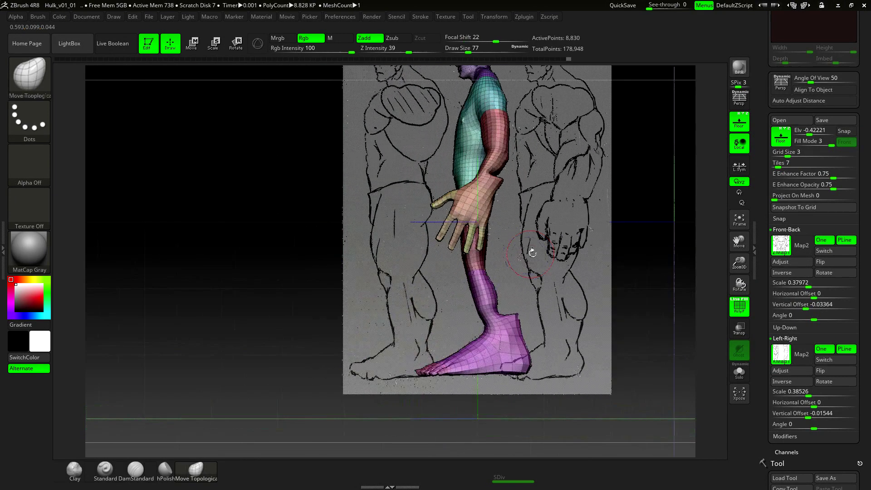
left_click_drag(599, 246, 574, 302, "alt")
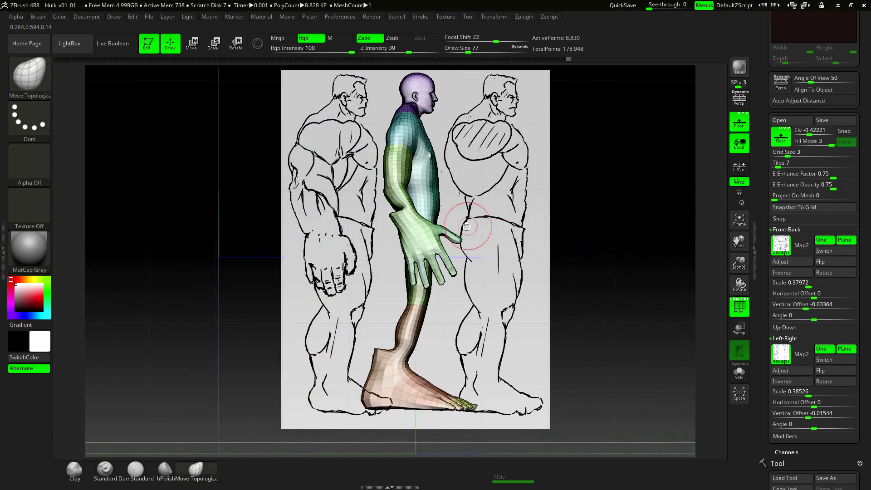
left_click_drag(431, 372, 420, 371)
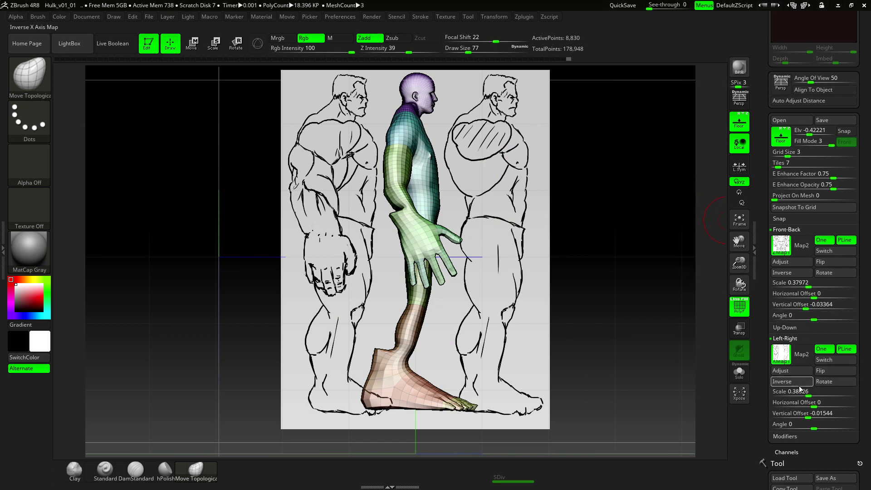
mouse_move(816, 403)
left_mouse_down()
mouse_move(824, 408)
mouse_move(795, 407)
left_mouse_up()
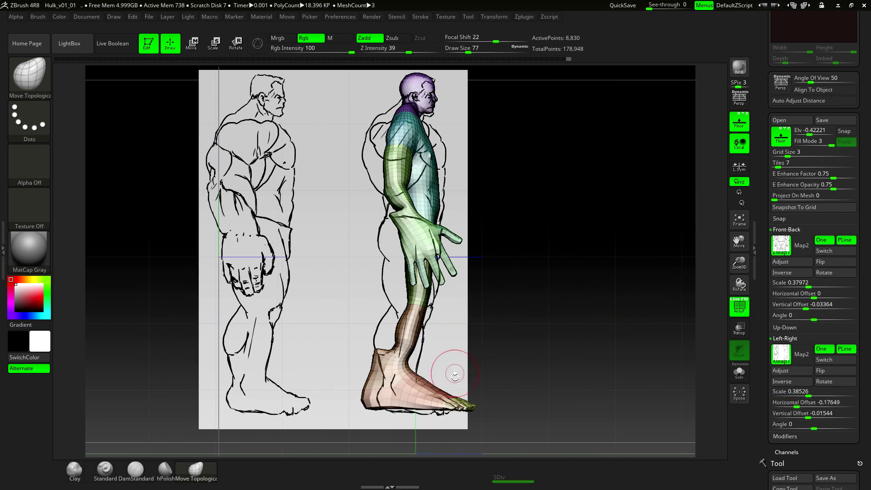
- Set the floor grid's Fill Mode to 2 and the brush's Draw Size to 145 for working on the feet
mouse_move(462, 355)
left_mouse_down("alt")
mouse_move(525, 378)
mouse_move(516, 376)
mouse_move(494, 273)
left_mouse_up("alt")
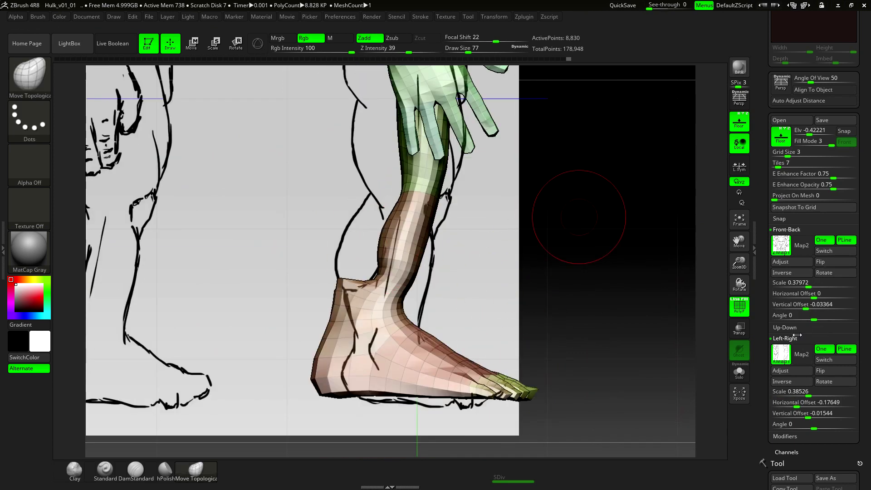
left_click(818, 142)
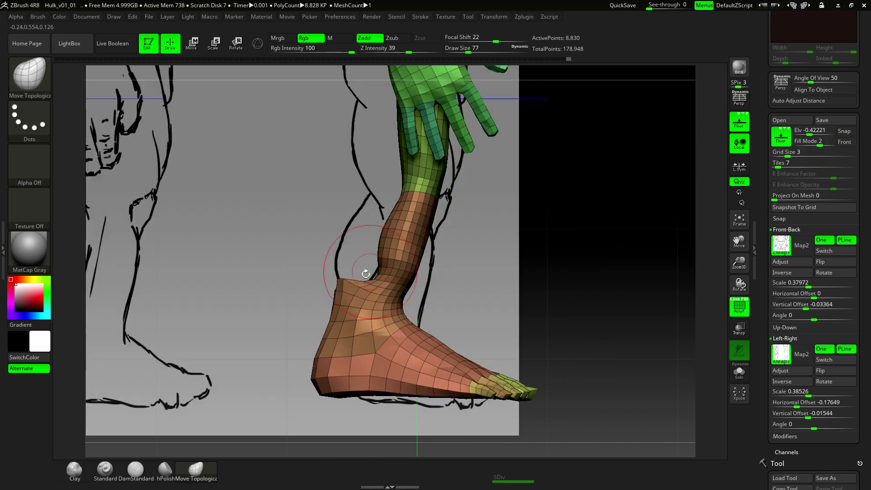
key("space")
left_click_drag(351, 280, 362, 281)
- Smooth the protruding back of the ankle and pull the heel forward to the side-view reference outline
mouse_move(383, 243)
left_mouse_down()
mouse_move(372, 238)
mouse_move(352, 254)
left_mouse_up()
left_click_drag(349, 287, 362, 280, "shift")
left_click_drag(456, 272, 479, 270, "shift")
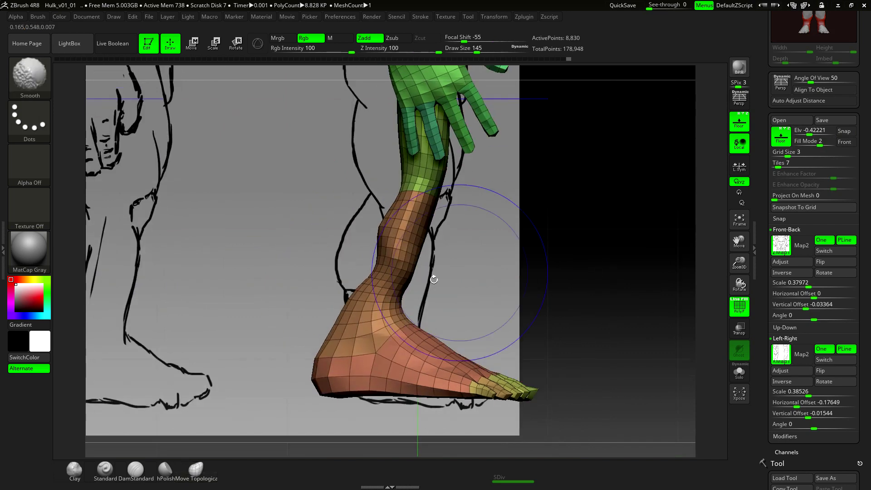
mouse_move(324, 384)
left_mouse_down()
mouse_move(352, 382)
mouse_move(342, 371)
mouse_move(350, 372)
left_mouse_up()
left_click_drag(346, 385, 358, 390)
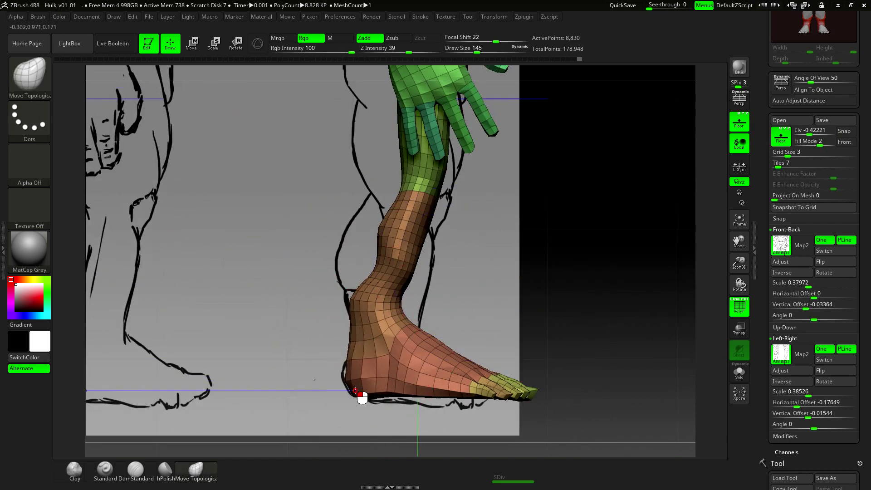
- Set the Draw Size to 101, shift the knee back and bulge the calf out to the side-view reference, smoothing the lower leg
key("space")
left_click_drag(392, 259, 374, 259)
mouse_move(363, 187)
left_mouse_down()
mouse_move(535, 231)
mouse_move(425, 191)
left_mouse_up()
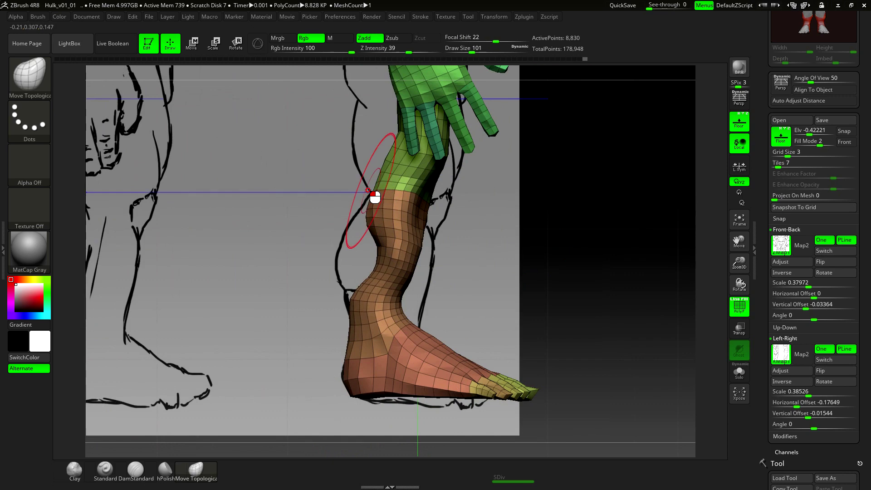
mouse_move(374, 248)
left_mouse_down()
mouse_move(342, 234)
mouse_move(345, 248)
mouse_move(323, 242)
left_mouse_up()
left_click_drag(350, 215, 348, 283, "shift")
mouse_move(345, 252)
left_mouse_down()
mouse_move(333, 255)
mouse_move(352, 313)
mouse_move(339, 266)
left_mouse_up()
mouse_move(403, 293)
left_mouse_down("shift")
mouse_move(402, 305)
mouse_move(426, 312)
mouse_move(420, 321)
left_mouse_up("shift")
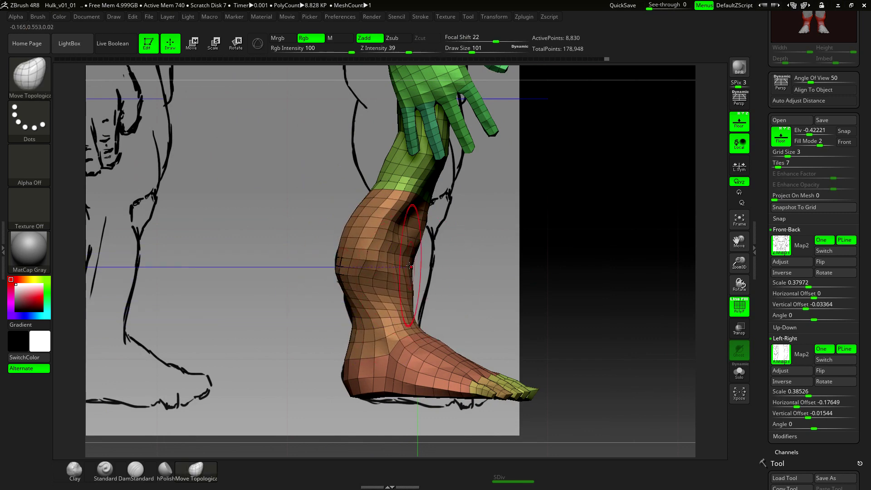
- Pull the front of the knee and shin forward to the side-view reference outline
mouse_move(420, 221)
left_mouse_down()
mouse_move(442, 226)
mouse_move(444, 216)
left_mouse_up()
mouse_move(422, 260)
left_mouse_down()
mouse_move(432, 264)
mouse_move(390, 283)
mouse_move(401, 308)
mouse_move(428, 308)
mouse_move(422, 318)
left_mouse_up()
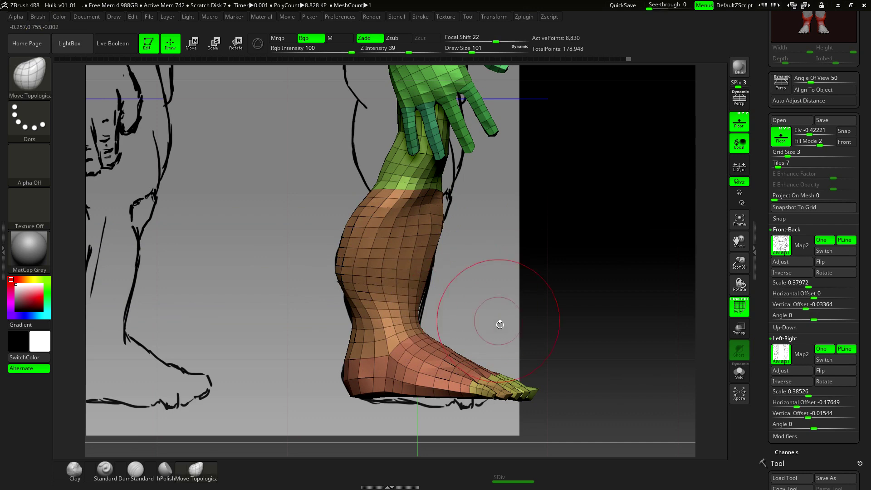
left_click_drag(515, 334, 474, 309, "alt")
- Mask everything except the front of the foot and scale the foot's length down to the side-view reference
key("ctrl")
mouse_move(323, 356)
left_mouse_down("ctrl")
mouse_move(597, 344)
mouse_move(414, 356)
left_mouse_up("ctrl")
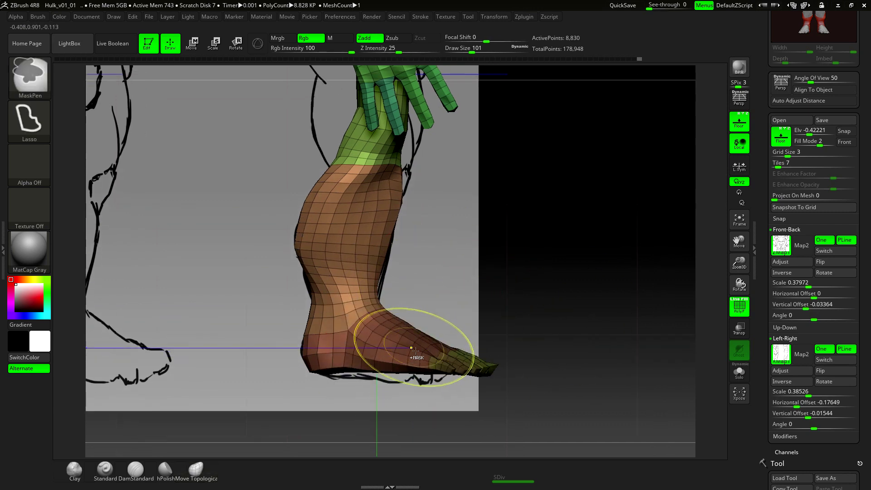
left_click(468, 313, "ctrl")
key("e")
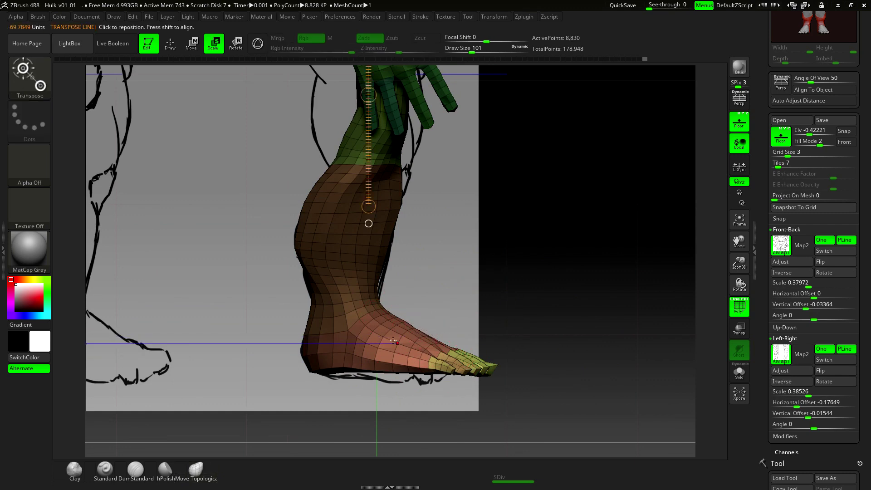
left_click_drag(383, 337, 583, 337, "shift")
left_click_drag(474, 336, 453, 339)
key("w")
key("q")
left_click_drag(512, 338, 476, 323)
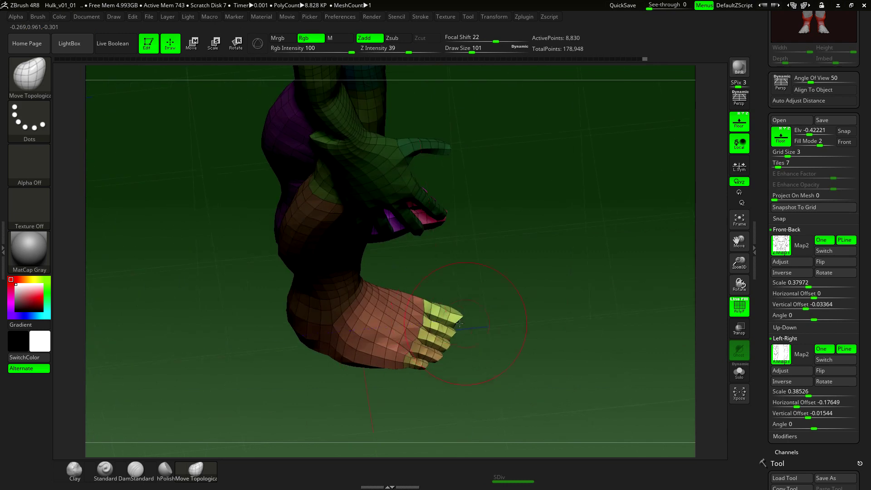
- Hide the arms so only the head, torso and legs are shown against the side-view reference
left_click_drag(426, 381, 471, 348, "shift")
left_click_drag(470, 249, 471, 329, "alt")
left_click_drag(526, 203, 318, 268)
left_click_drag(318, 268, 298, 242, "alt")
left_click_drag(367, 338, 376, 287, "ctrl+shift")
left_click_drag(398, 213, 256, 236, "ctrl+alt+shift")
left_click_drag(281, 345, 400, 350)
mouse_move(409, 336)
left_mouse_down("alt")
mouse_move(443, 272)
mouse_move(488, 392)
mouse_move(507, 488)
left_mouse_up("alt")
- Pull the lower back and buttocks backward, then bulge the belly forward at Draw Size 177, following the side-view reference
left_click_drag(343, 303, 322, 307)
left_click_drag(353, 237, 321, 240)
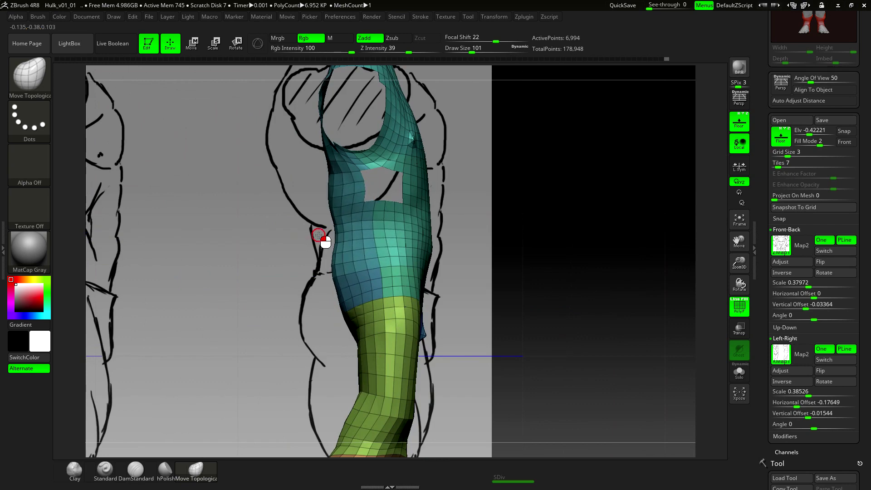
left_click_drag(440, 267, 321, 286)
mouse_move(543, 252)
left_mouse_down("shift")
mouse_move(553, 249)
mouse_move(496, 241)
mouse_move(553, 247)
mouse_move(452, 154)
mouse_move(461, 178)
left_mouse_up("shift")
key("space")
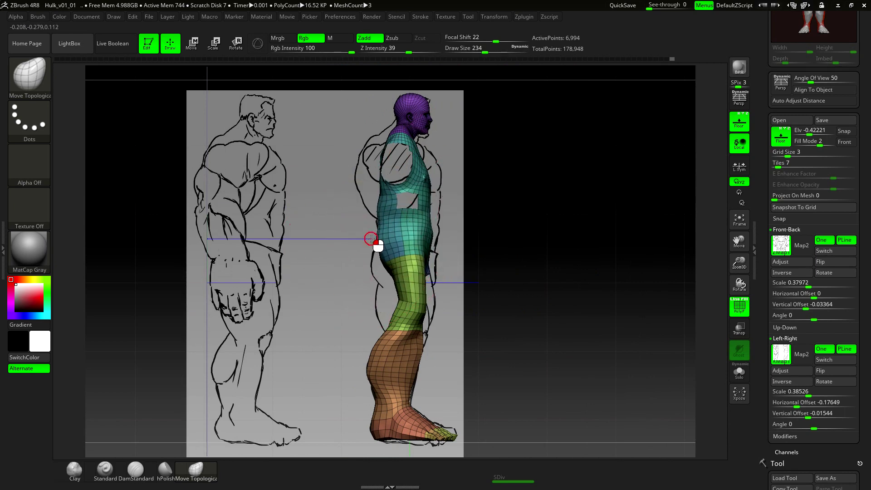
key("space")
left_click_drag(454, 229, 438, 230)
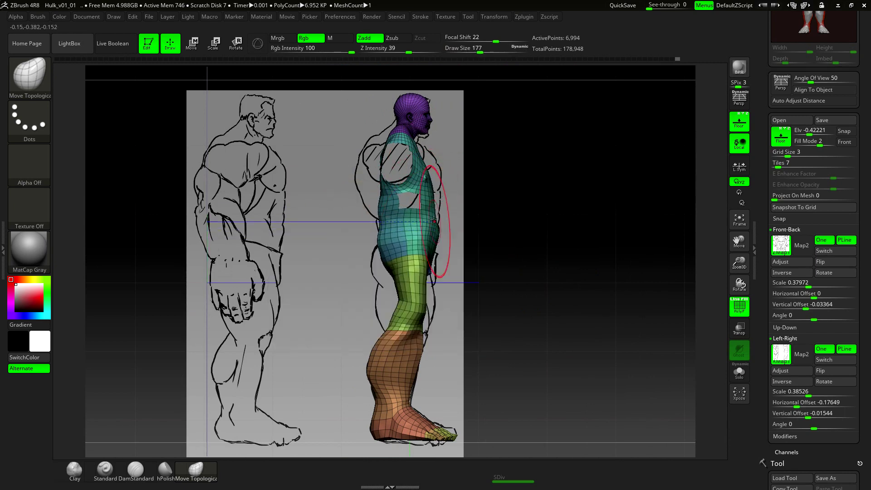
- Set the Draw Size to 136 and pull the back of the thigh out to the side-view reference outline
left_click_drag(324, 281, 375, 288)
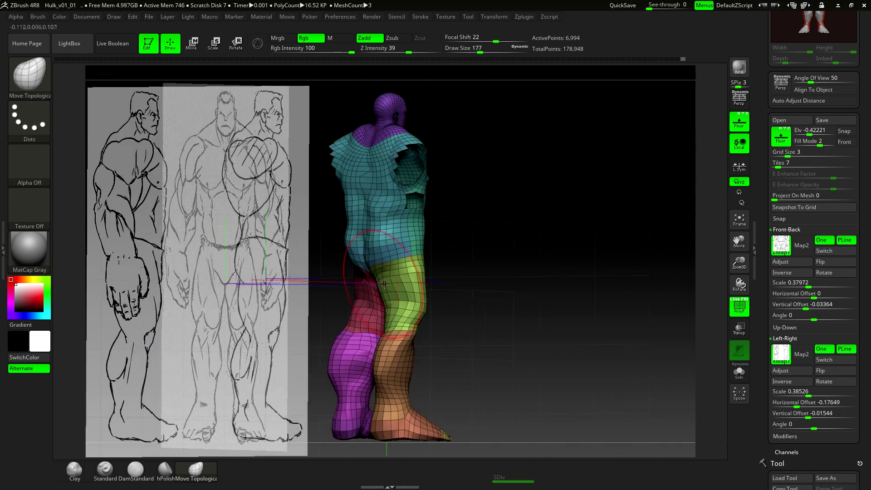
left_click_drag(447, 292, 462, 285, "shift")
key("space")
left_click_drag(379, 287, 374, 287)
left_click_drag(484, 262, 491, 294, "alt")
mouse_move(384, 296)
left_mouse_down()
mouse_move(379, 243)
mouse_move(366, 252)
left_mouse_up()
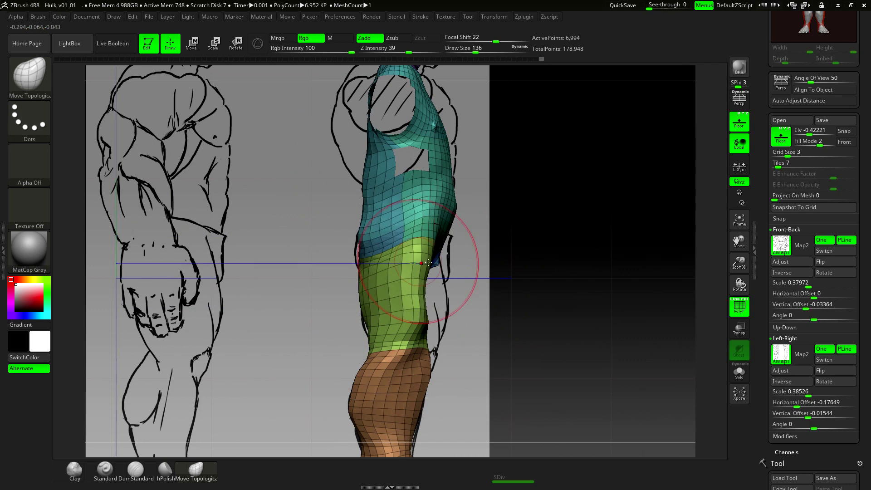
- Push the front of the thigh forward toward the side-view reference and smooth the area above the knee
key("shift")
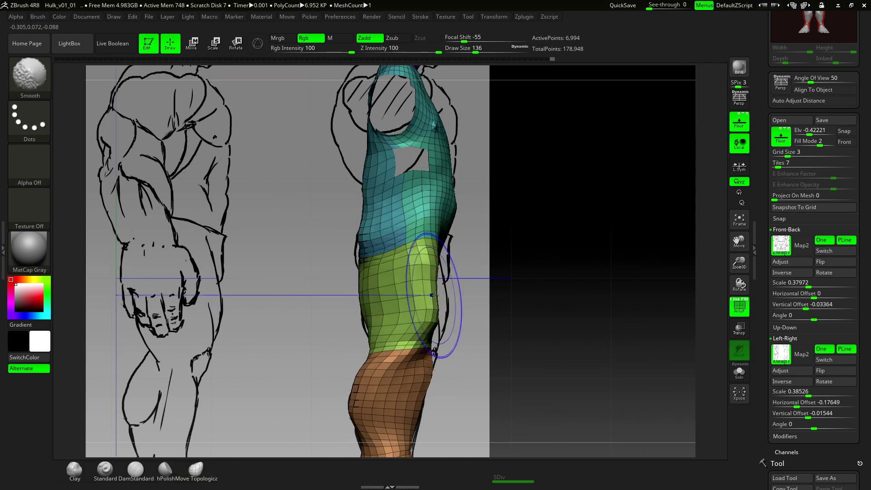
mouse_move(455, 312)
left_mouse_down("shift")
mouse_move(587, 284)
mouse_move(418, 295)
left_mouse_up("shift")
left_click_drag(425, 282, 424, 267, "shift")
left_click_drag(383, 291, 448, 298, "shift")
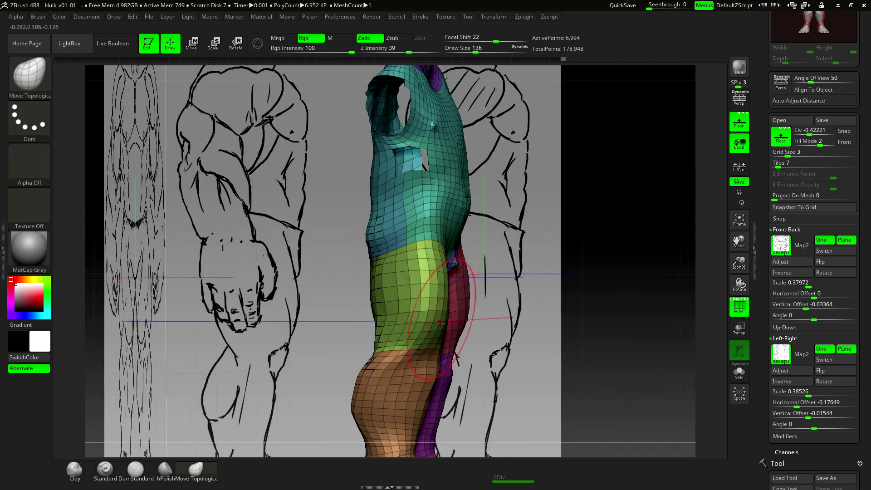
left_click_drag(444, 336, 538, 299, "shift")
left_click_drag(429, 305, 430, 314, "shift")
left_click_drag(497, 249, 523, 306, "alt")
mouse_move(383, 340)
left_mouse_down()
mouse_move(379, 360)
mouse_move(396, 386)
left_mouse_up()
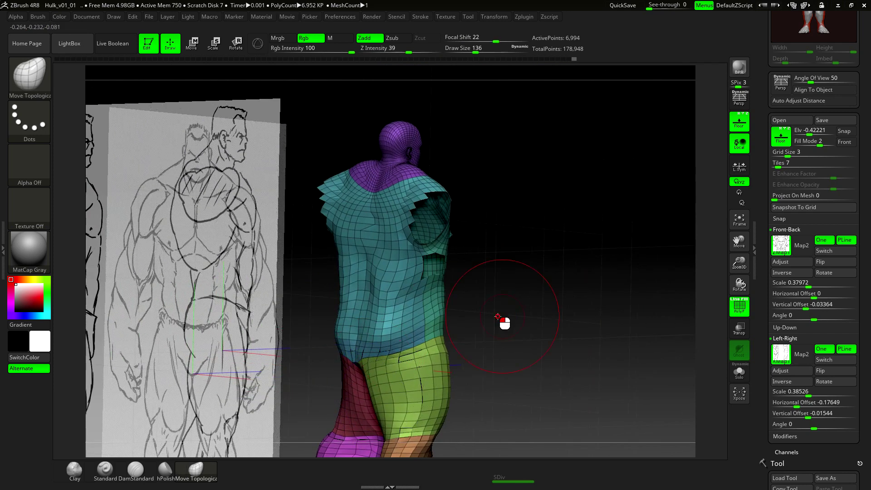
- Set the Draw Size to 94 and widen the outer thighs to the front-view reference outline
left_click_drag(472, 315, 423, 317, "shift")
key("space")
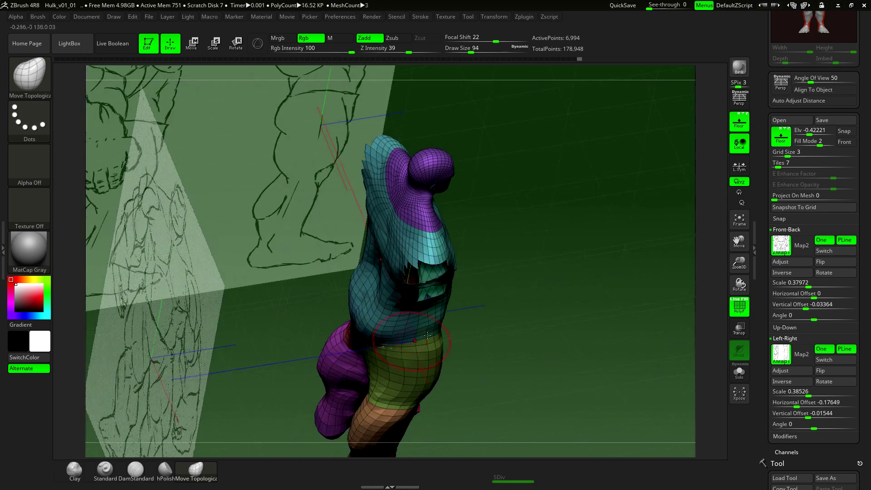
left_click_drag(504, 281, 522, 300)
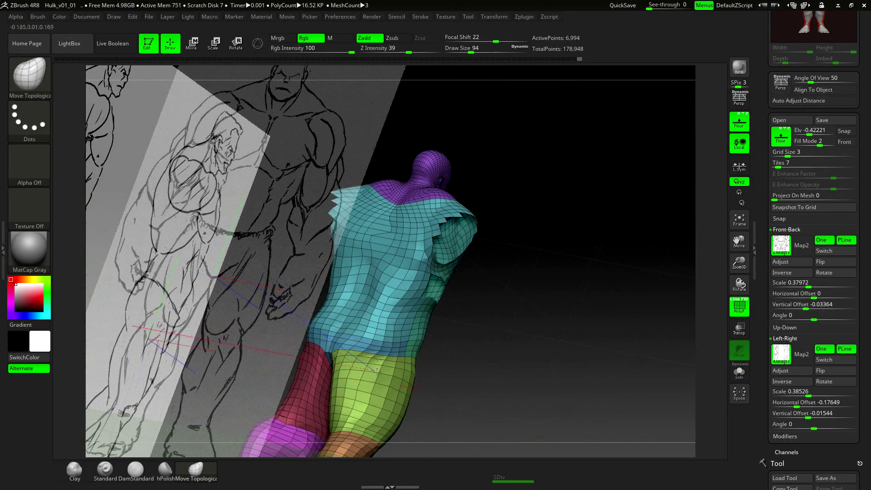
mouse_move(375, 382)
left_mouse_down()
mouse_move(455, 376)
mouse_move(389, 366)
mouse_move(486, 370)
mouse_move(499, 348)
left_mouse_up()
left_click_drag(478, 392, 463, 326, "alt")
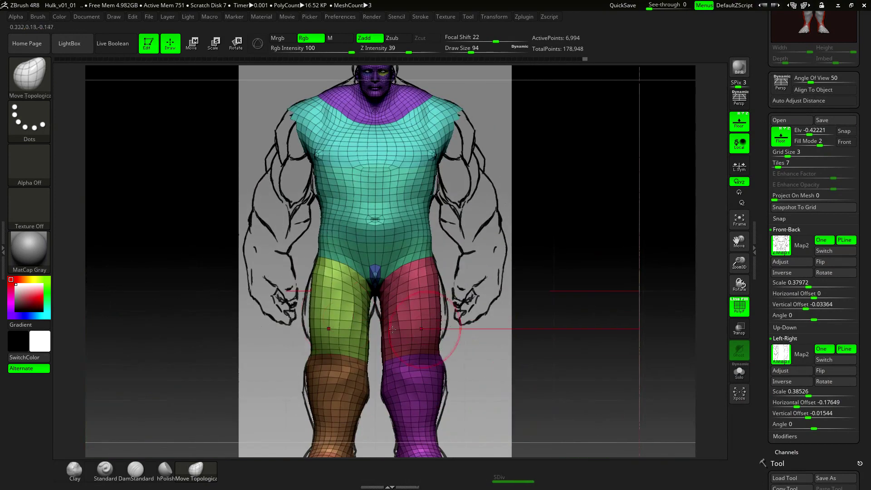
left_click_drag(313, 246, 320, 259)
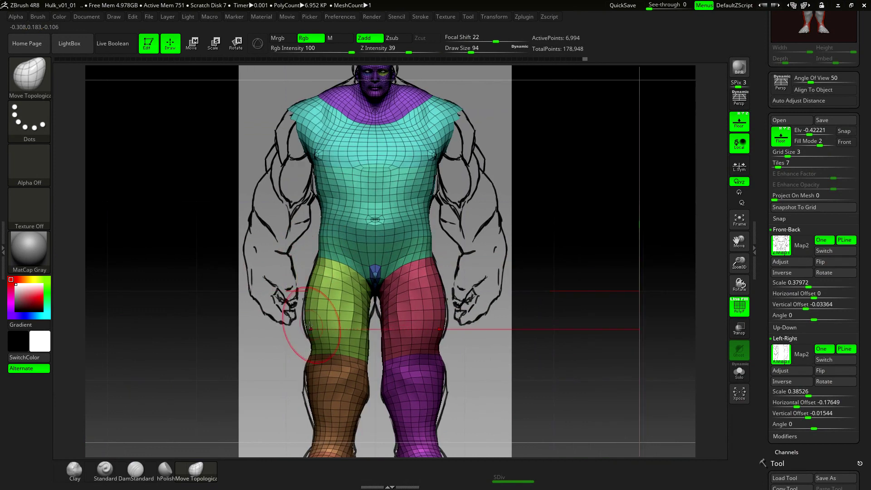
mouse_move(376, 310)
left_mouse_down()
mouse_move(380, 344)
mouse_move(371, 313)
left_mouse_up()
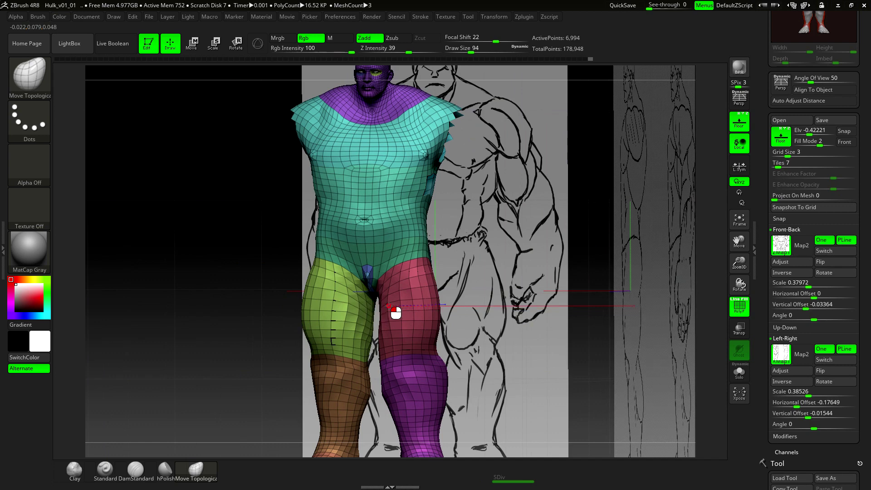
- Set the Draw Size to 132 and reshape the front of the chest against the side-view reference
left_click_drag(489, 281, 547, 294)
left_click_drag(436, 236, 494, 232)
key("space")
left_click_drag(420, 206, 418, 204)
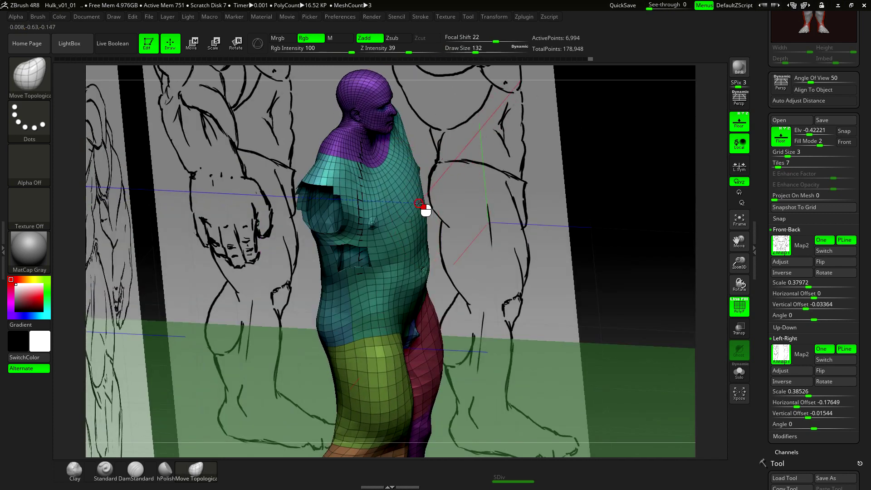
left_click_drag(489, 214, 391, 173, "shift")
mouse_move(454, 173)
left_mouse_down()
mouse_move(426, 171)
mouse_move(417, 181)
mouse_move(421, 48)
left_mouse_up()
- Refine the upper chest below the neck at Draw Size 56 and smooth the chest with the Draw Size around 104
key("space")
key("ctrl")
mouse_move(518, 171)
left_mouse_down("shift")
mouse_move(415, 190)
mouse_move(384, 169)
left_mouse_up("shift")
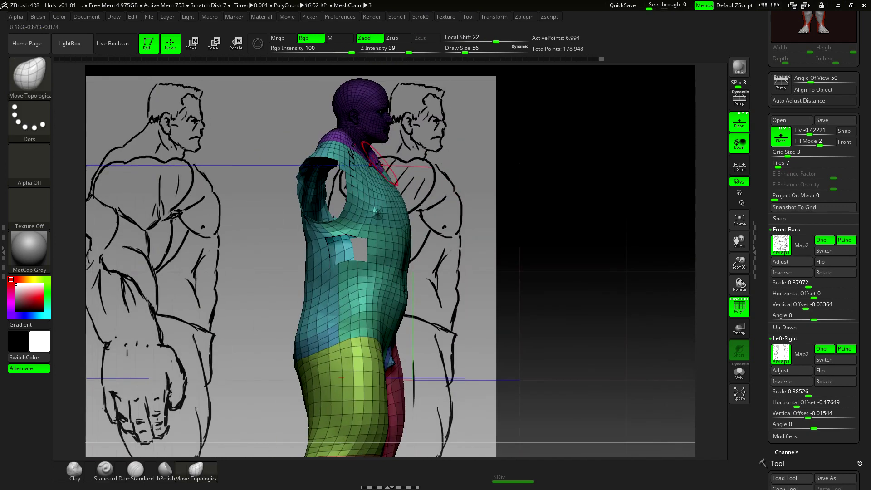
key("space")
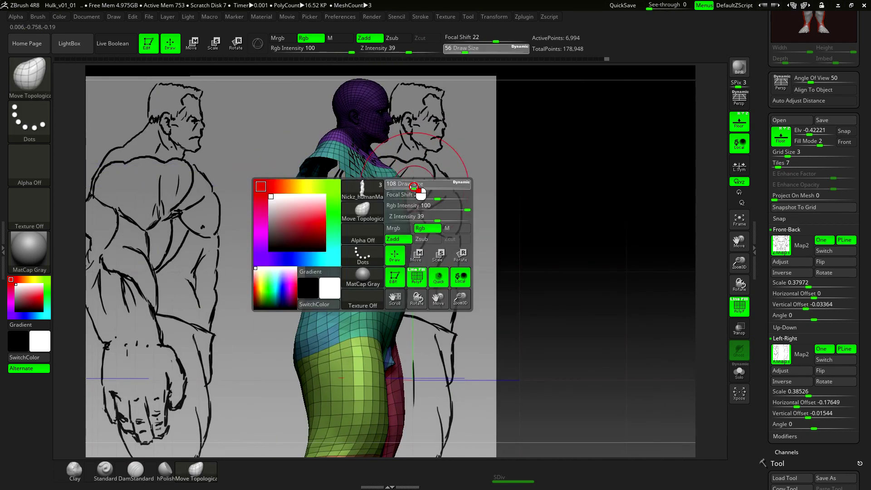
key("shift")
left_click_drag(400, 187, 410, 219, "shift")
mouse_move(459, 195)
left_mouse_down("shift")
mouse_move(446, 206)
mouse_move(311, 185)
left_mouse_up("shift")
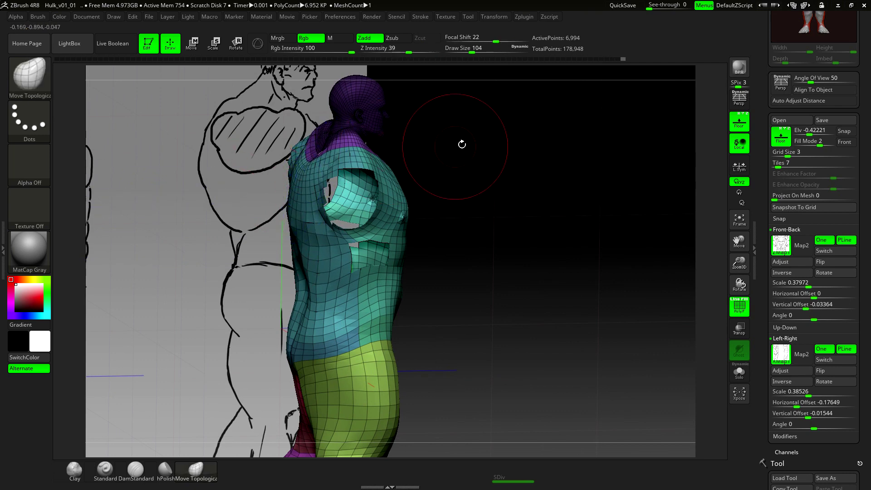
- Pull the upper back and shoulder-blade area backward toward the side-view reference's rounded back outline
left_click_drag(410, 148, 421, 157, "ctrl")
left_click_drag(315, 159, 314, 152, "shift")
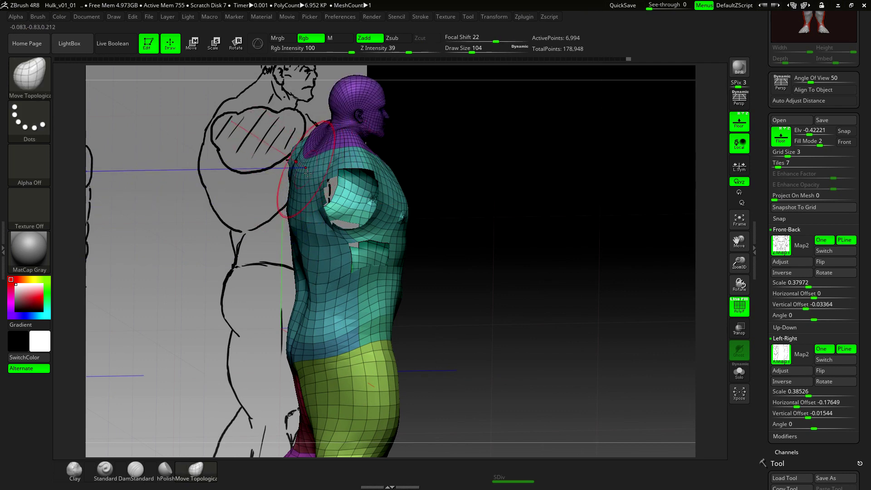
left_click_drag(468, 230, 468, 185, "shift")
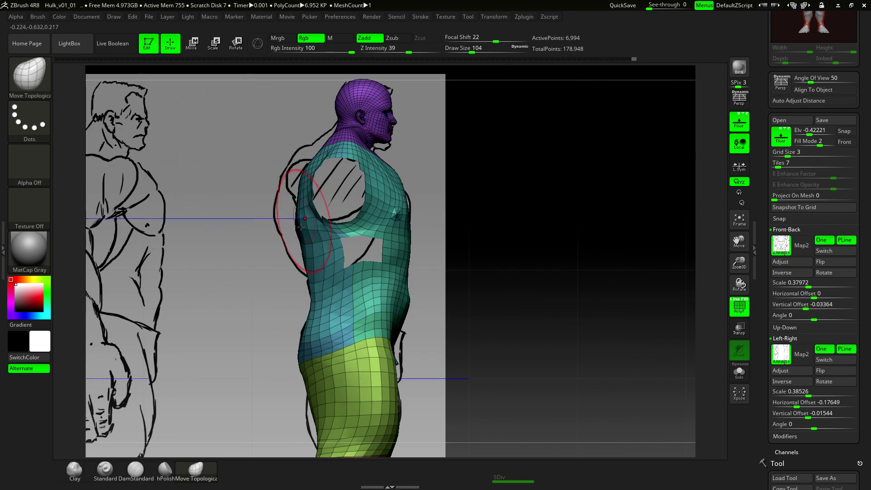
left_click_drag(306, 279, 311, 280)
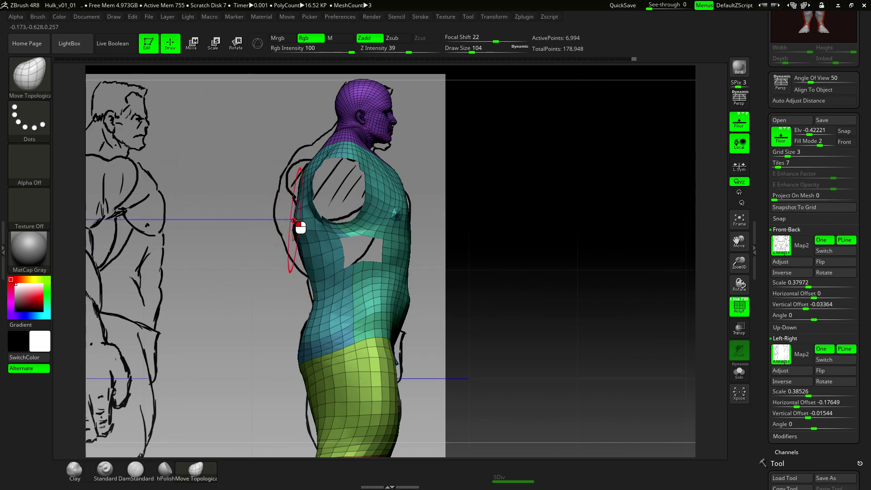
left_click_drag(247, 222, 285, 196)
left_click_drag(411, 160, 370, 183, "shift")
left_click_drag(248, 214, 269, 218)
left_click_drag(290, 255, 285, 256)
left_click_drag(272, 201, 270, 201)
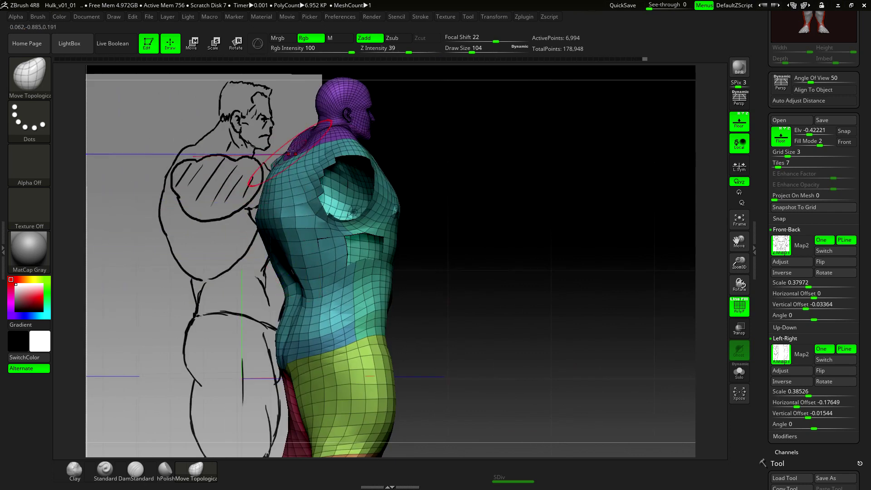
- Smooth the upper back and pull its remaining edge out to the side-view reference outline
key("shift")
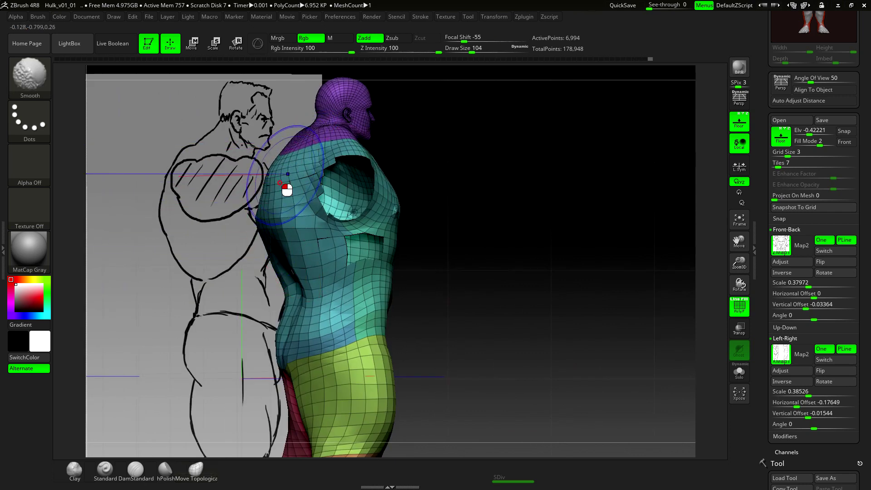
left_click_drag(273, 253, 278, 263, "shift")
left_click_drag(442, 200, 465, 200, "shift")
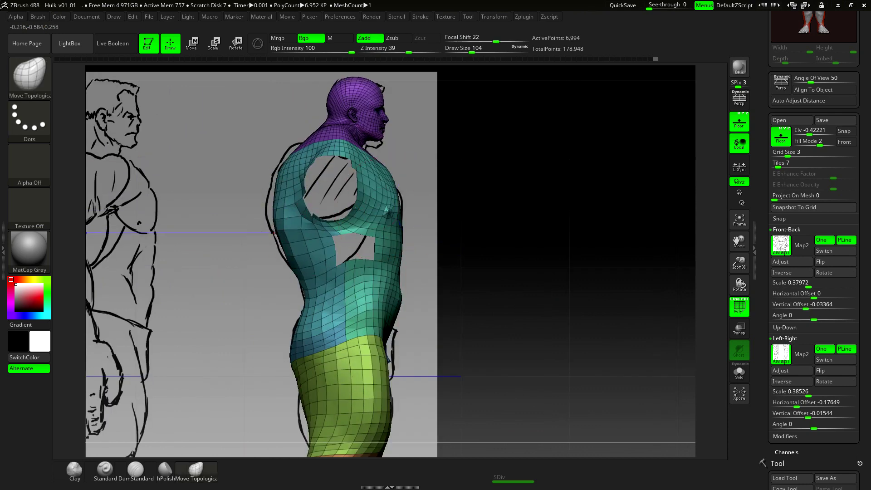
left_click_drag(274, 196, 268, 194)
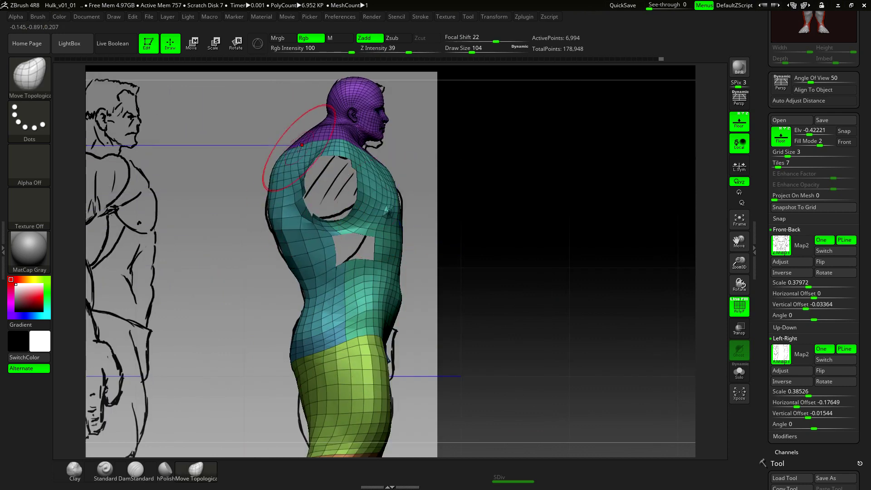
left_click_drag(452, 195, 432, 191)
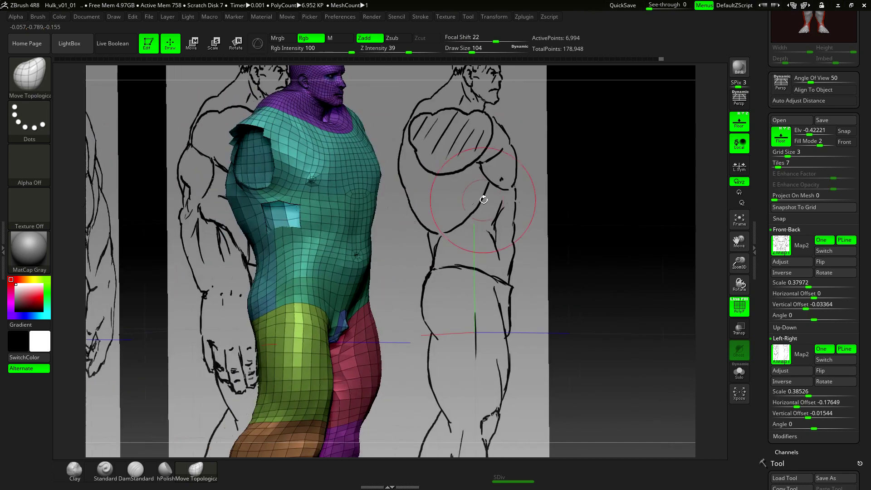
- Unhide the arms and compare the whole figure with the front- and side-view references
key("ctrl+shift")
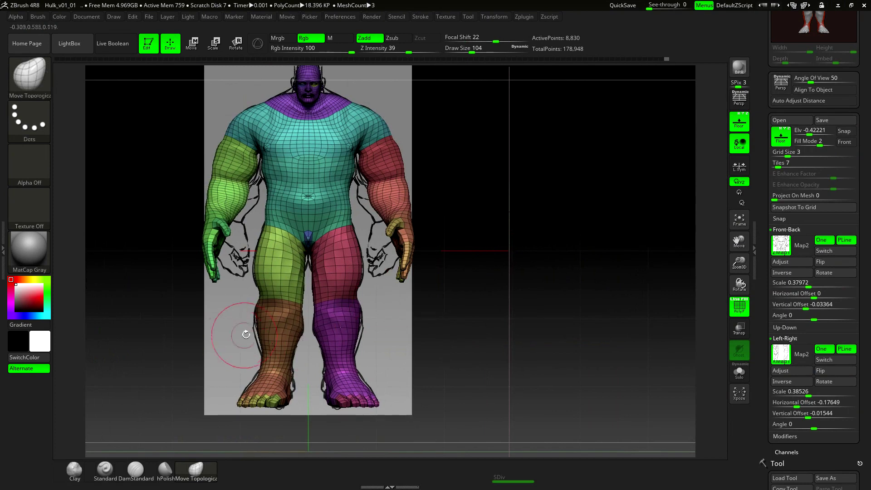
left_click_drag(261, 336, 255, 336)
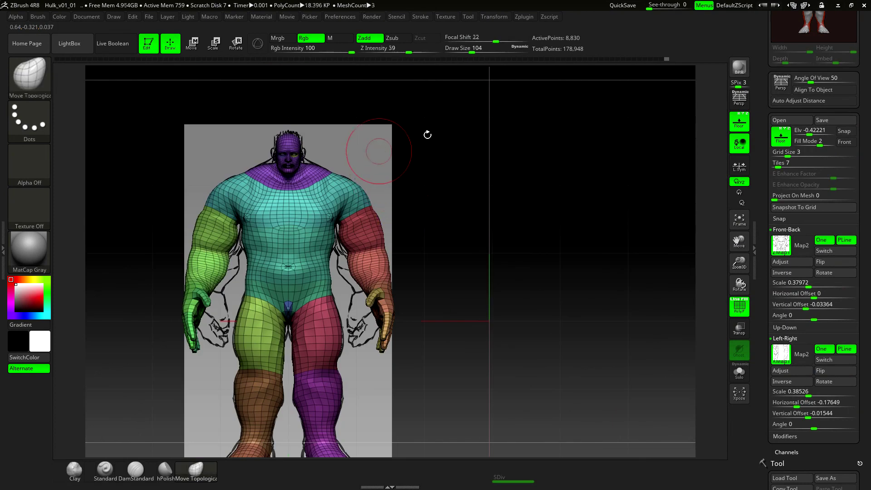
mouse_move(408, 181)
left_mouse_down()
mouse_move(466, 181)
mouse_move(403, 187)
left_mouse_up()
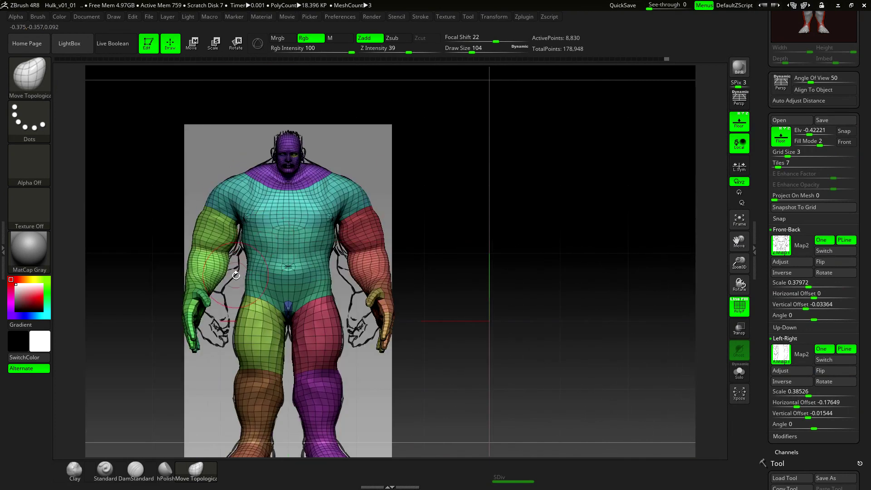
left_click_drag(229, 309, 354, 224, "shift")
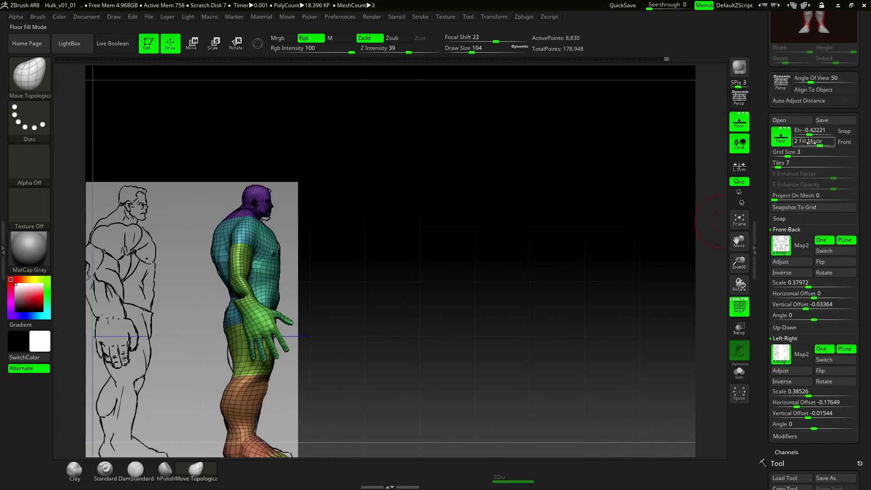
- Set the floor grid's Fill Mode to 3 to overlay the reference drawing on the mesh in side view
left_click(827, 142)
left_click_drag(366, 284, 392, 275, "alt")
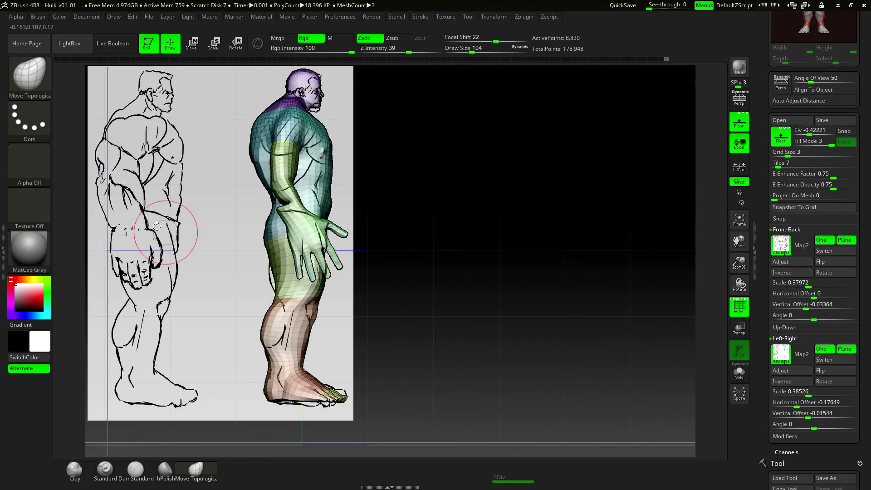
left_click_drag(478, 255, 527, 245, "alt")
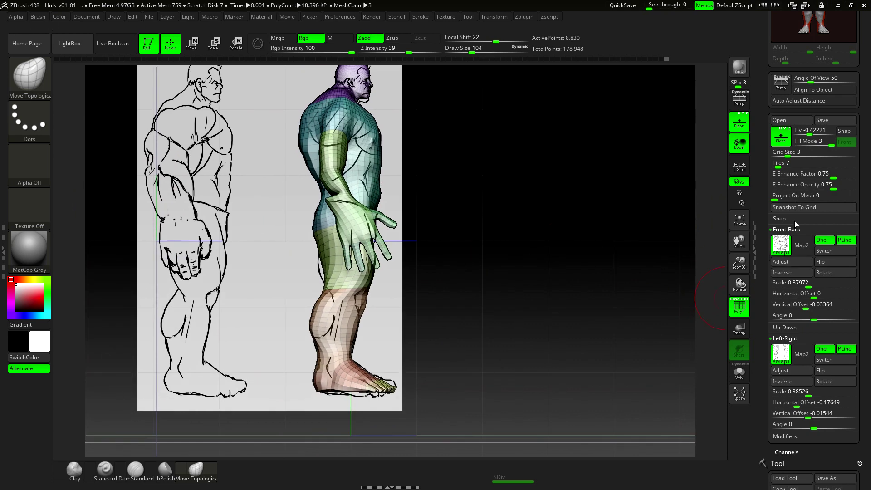
- Set the Left-Right reference's Horizontal Offset to 0.14792 to line up the drawing with the arm on the mesh
left_click(815, 294)
key("Return")
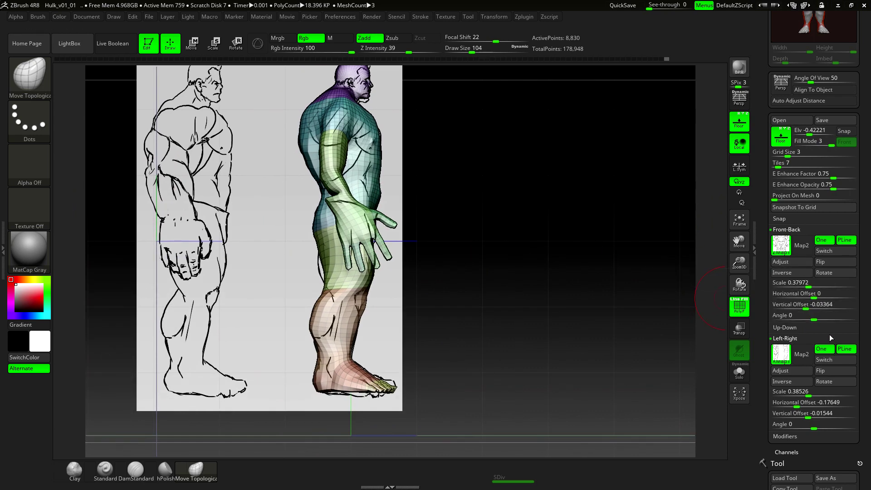
left_click_drag(801, 402, 833, 405)
left_click_drag(470, 204, 422, 216)
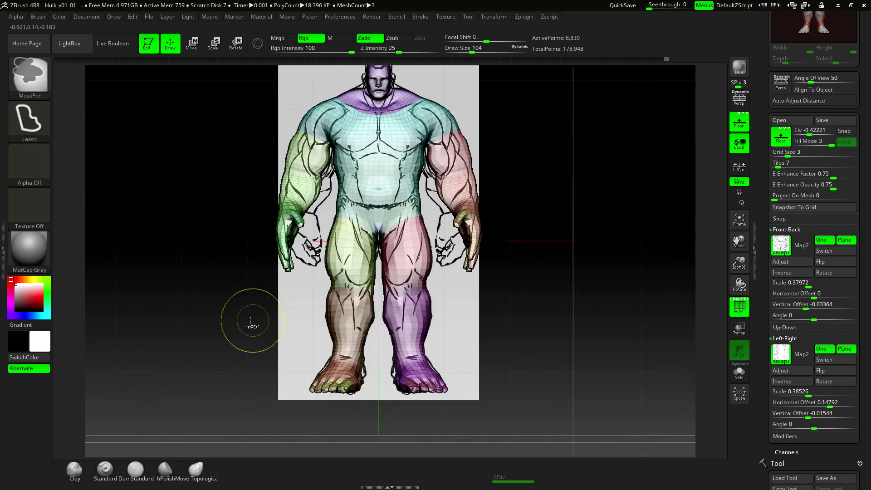
- Isolate the arms, then reshape and smooth the elbow and upper-arm contours against the side-view reference
mouse_move(260, 325)
left_mouse_down("ctrl+shift")
mouse_move(324, 238)
mouse_move(330, 152)
mouse_move(233, 101)
mouse_move(195, 272)
mouse_move(159, 283)
mouse_move(273, 254)
left_mouse_up("ctrl+shift")
left_click_drag(503, 156, 523, 372, "alt")
left_click_drag(372, 309, 394, 326)
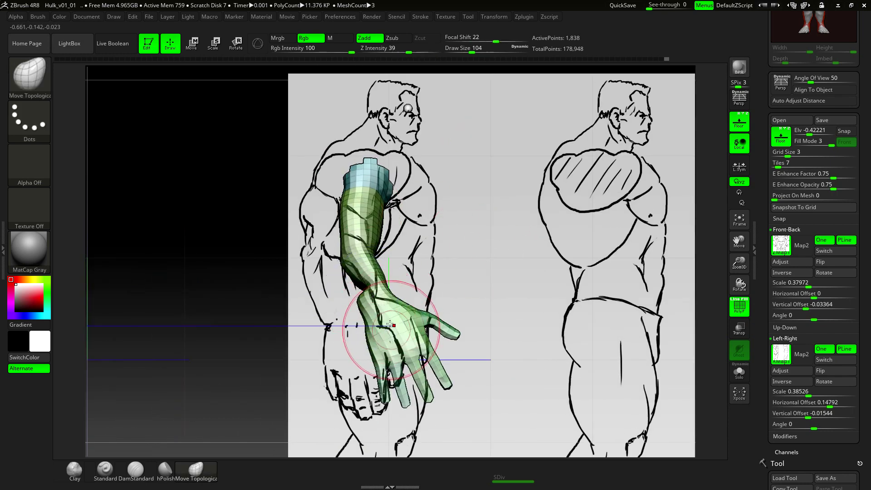
mouse_move(350, 295)
left_mouse_down()
mouse_move(308, 292)
mouse_move(354, 290)
left_mouse_up()
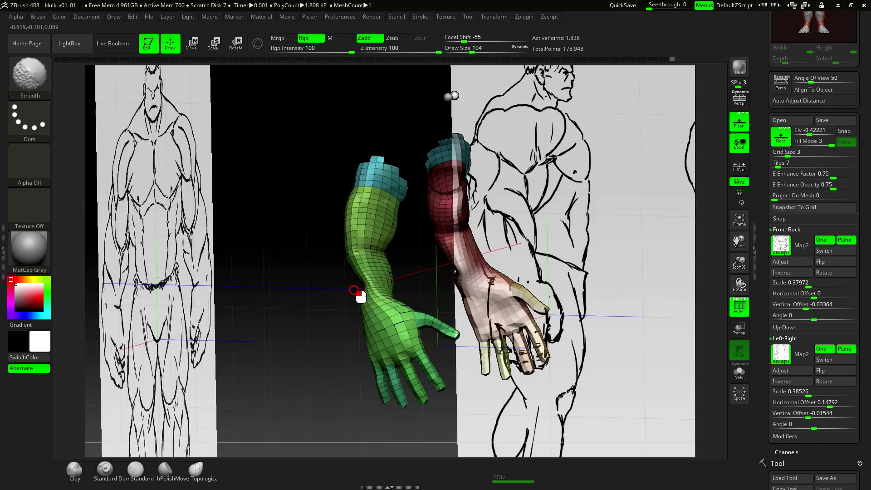
left_click_drag(410, 272, 444, 267, "shift")
left_click_drag(513, 247, 498, 308, "alt")
left_click_drag(410, 264, 405, 264)
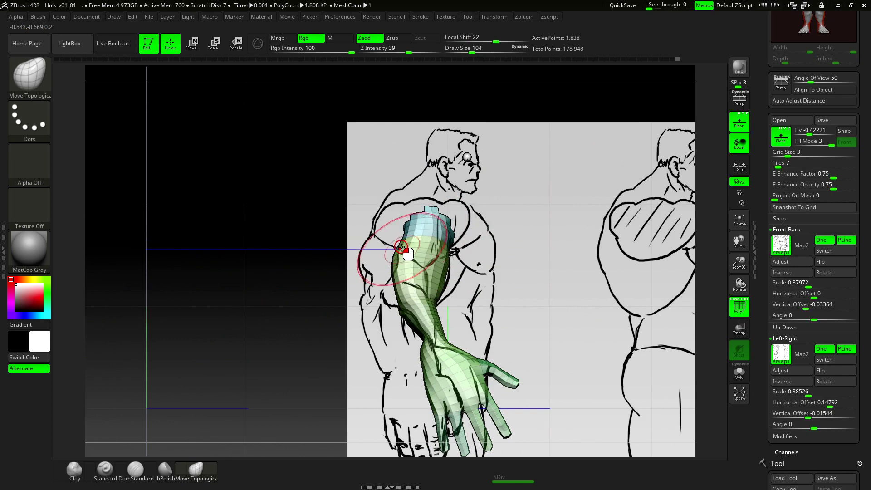
- Reduce the brush size to 59, then widen and smooth the forearm from elbow to wrist along the side-view arm drawing
mouse_move(505, 319)
left_mouse_down("alt")
mouse_move(529, 321)
mouse_move(530, 360)
left_mouse_up("alt")
key("space")
left_click_drag(463, 249, 456, 249)
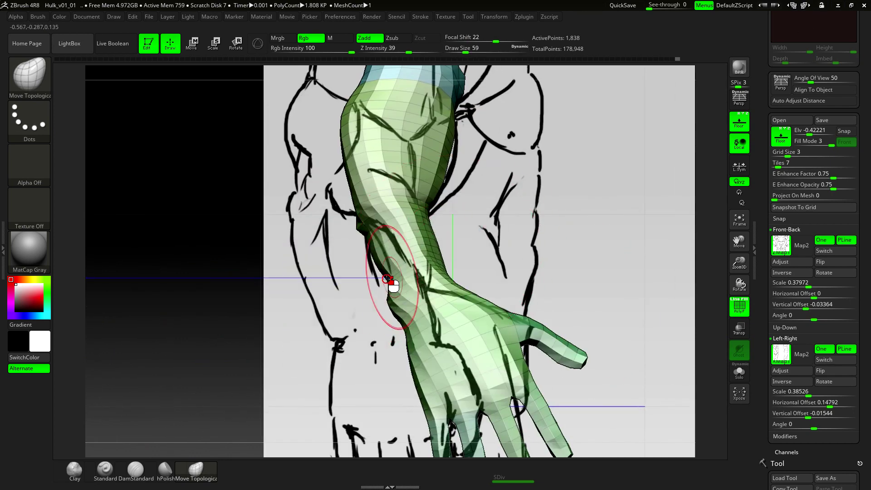
left_click_drag(390, 275, 394, 327, "shift")
left_click_drag(387, 291, 380, 320)
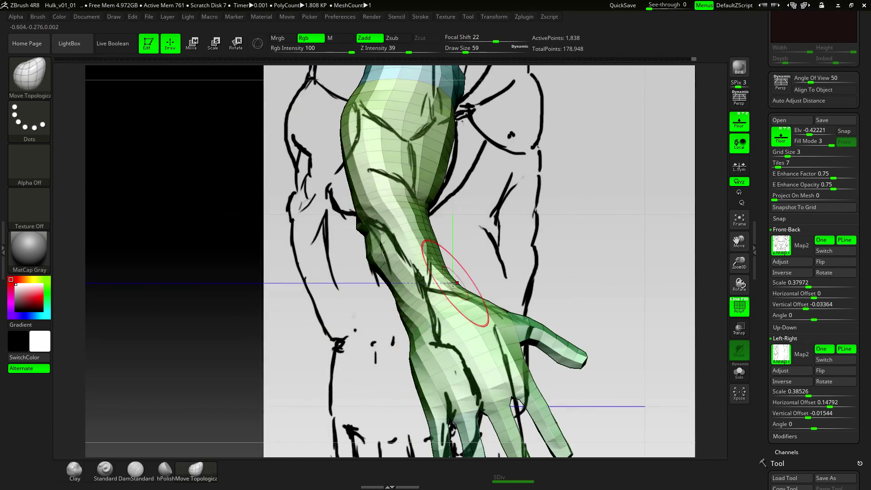
left_click_drag(431, 203, 438, 204)
left_click_drag(494, 243, 495, 261)
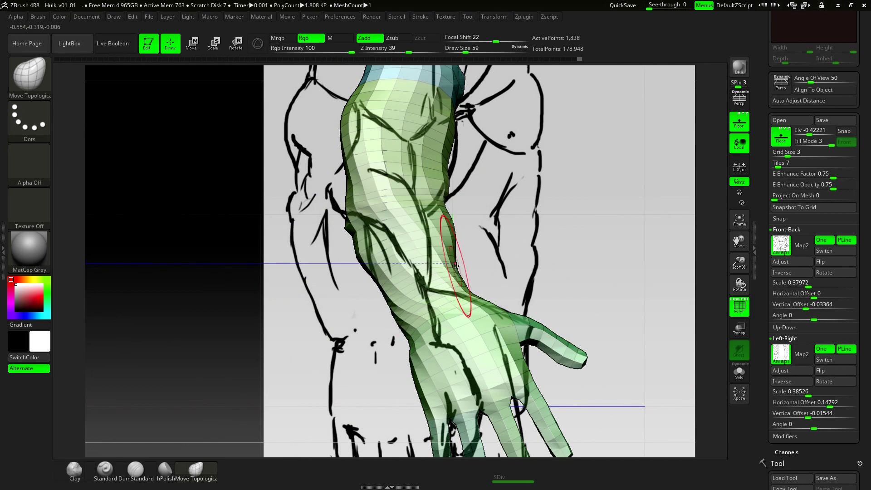
- Widen the shoulder end of the isolated upper arm toward the side-view reference outline
left_click_drag(575, 246, 516, 241, "alt")
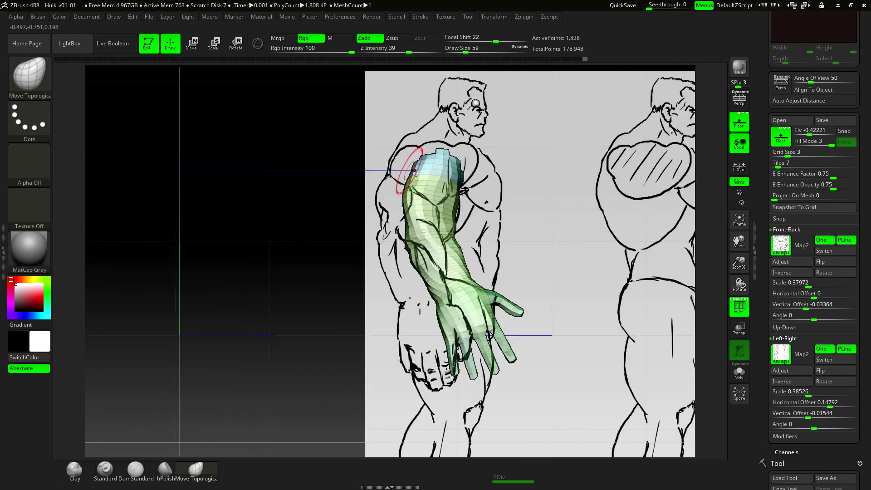
key("space")
left_click_drag(518, 212, 529, 218, "alt")
left_click_drag(475, 182, 484, 179)
- Unhide the whole body, set the brush size to 94 and pull the shoulder area toward the reference outlines
left_click(602, 223, "ctrl+shift")
mouse_move(605, 225)
left_mouse_down("alt")
mouse_move(616, 221)
mouse_move(553, 217)
mouse_move(562, 241)
mouse_move(605, 233)
mouse_move(472, 169)
mouse_move(414, 247)
mouse_move(404, 239)
left_mouse_up("alt")
key("space")
left_click_drag(358, 252, 344, 262)
right_click_drag(345, 259, 410, 215)
mouse_move(478, 233)
left_mouse_down()
mouse_move(509, 171)
mouse_move(563, 247)
mouse_move(354, 207)
left_mouse_up()
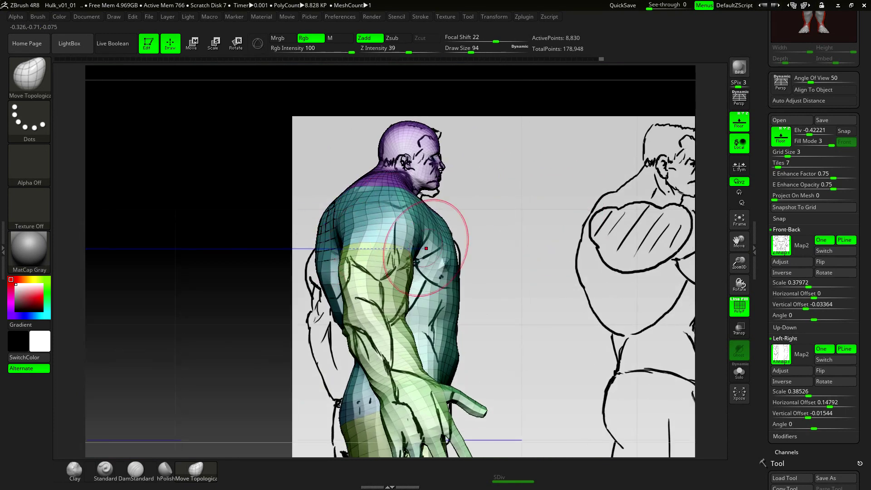
left_click_drag(421, 220, 452, 186)
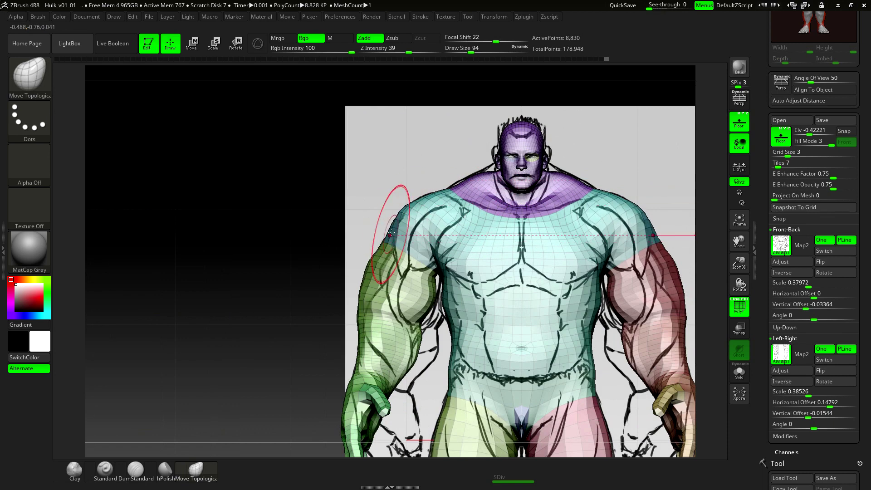
- Push the forearm and wrist edges outward in side view, then smooth and adjust the outer arm against the front-view reference
mouse_move(332, 240)
left_mouse_down()
mouse_move(522, 266)
mouse_move(443, 223)
mouse_move(531, 237)
mouse_move(491, 239)
mouse_move(516, 287)
mouse_move(467, 288)
mouse_move(527, 298)
mouse_move(533, 265)
left_mouse_up()
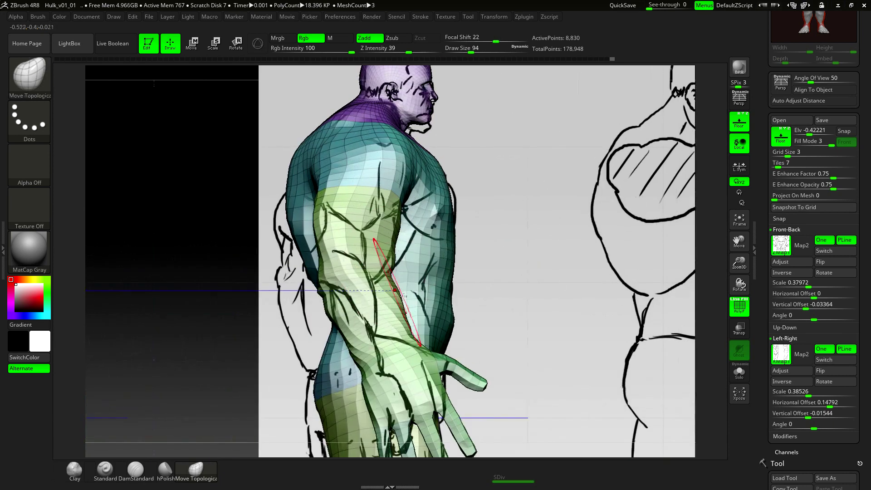
left_click_drag(413, 337, 420, 341)
left_click_drag(361, 367, 354, 363)
left_click_drag(322, 288, 316, 289)
left_click_drag(527, 261, 463, 294)
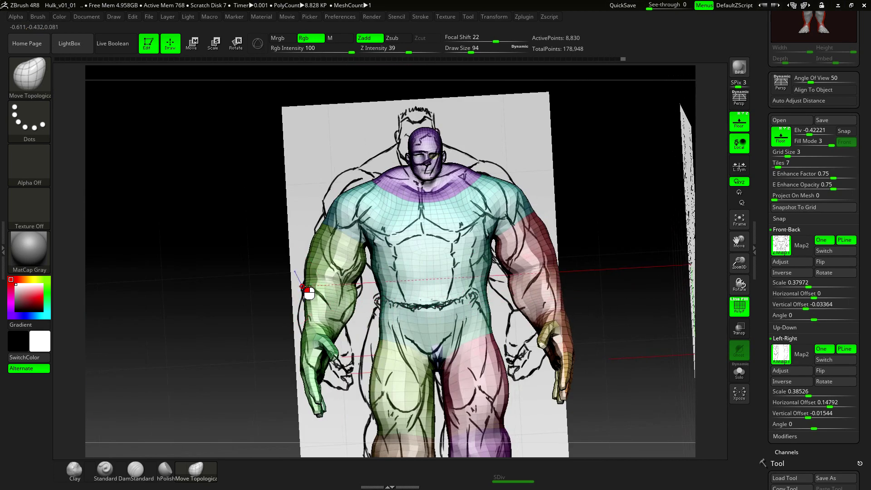
left_click_drag(301, 291, 268, 286, "shift")
mouse_move(310, 241)
left_mouse_down()
mouse_move(321, 245)
mouse_move(317, 217)
mouse_move(356, 206)
left_mouse_up()
mouse_move(607, 228)
left_mouse_down("alt")
mouse_move(554, 200)
mouse_move(541, 221)
left_mouse_up("alt")
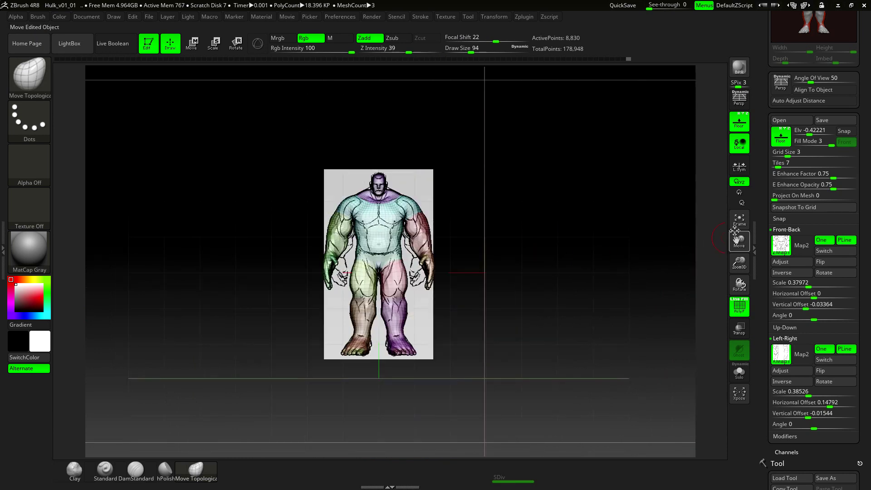
- Hide the floor-grid references and the polygroup wireframe to show the plain shaded figure
key("shift+p")
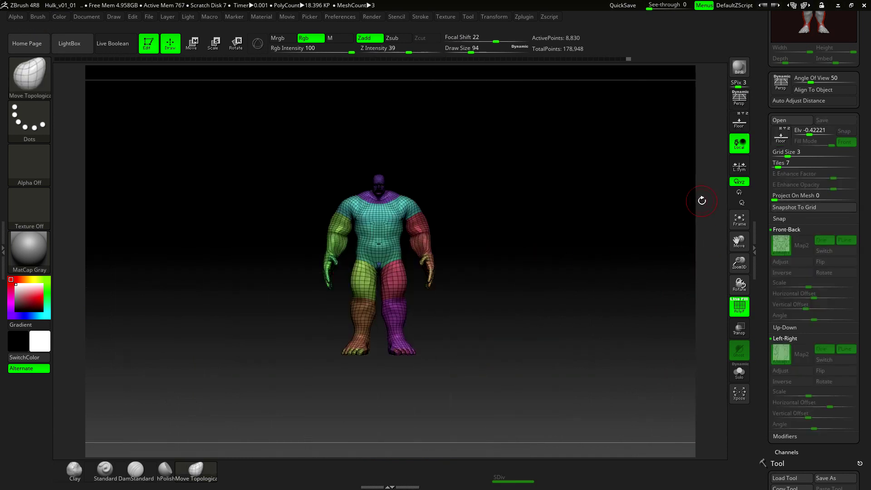
mouse_move(494, 262)
left_mouse_down()
mouse_move(554, 253)
mouse_move(476, 264)
left_mouse_up()
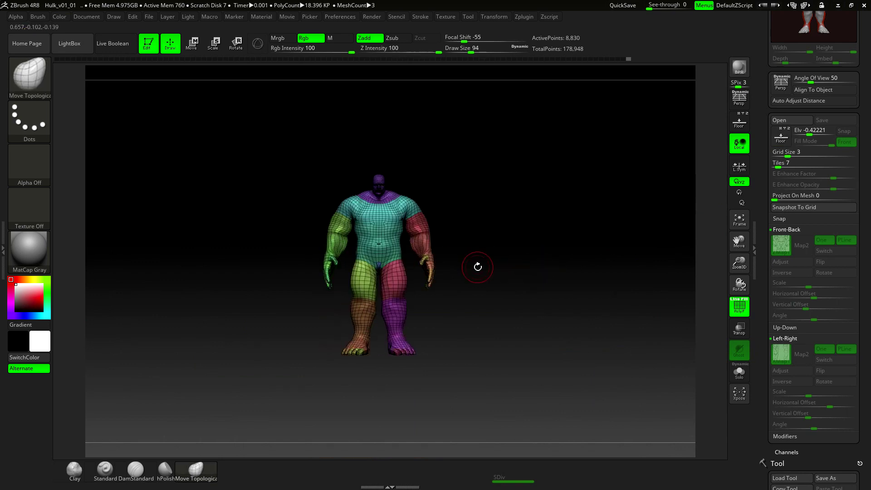
key("shift+f")
left_click_drag(476, 233, 545, 245, "alt")
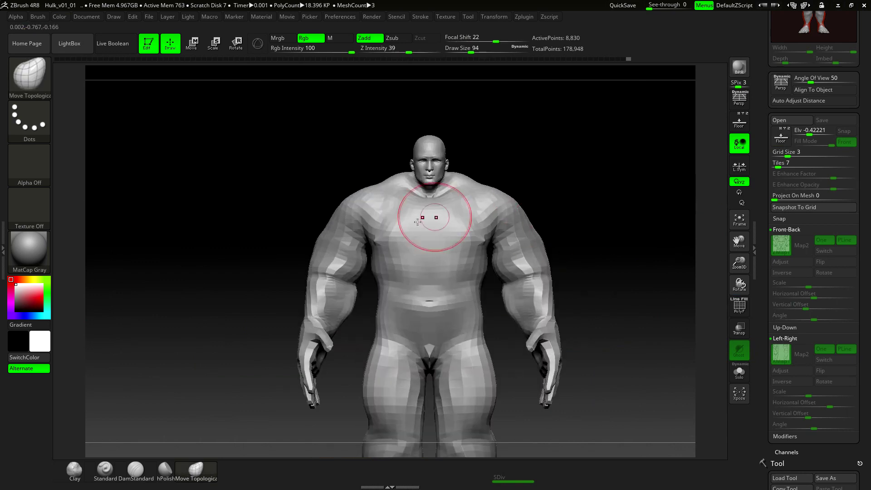
- Mask the head and smooth the base of the neck and the upper chest
mouse_move(506, 181)
left_mouse_down()
mouse_move(566, 163)
mouse_move(515, 165)
mouse_move(476, 179)
left_mouse_up()
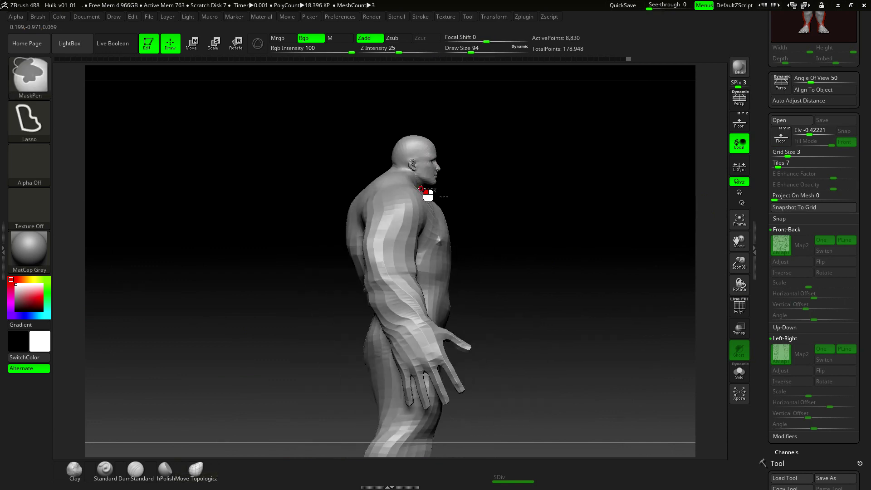
left_click_drag(535, 189, 389, 165, "shift")
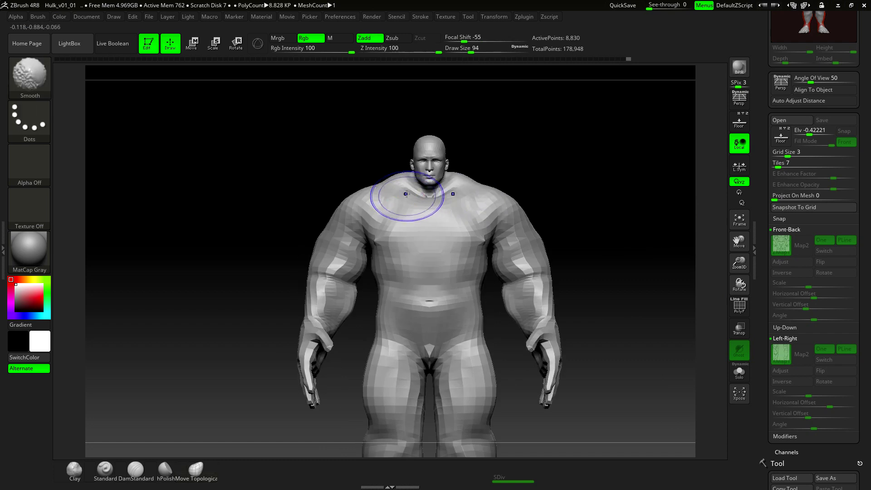
left_click_drag(412, 196, 415, 195, "shift")
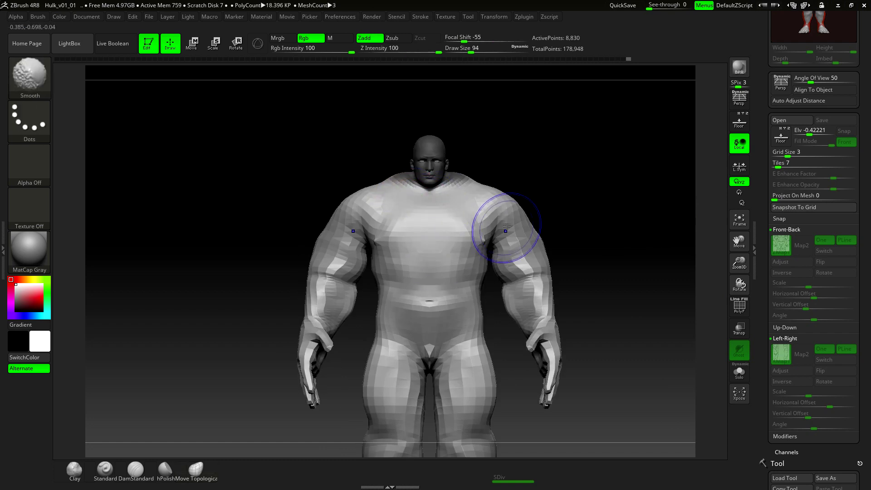